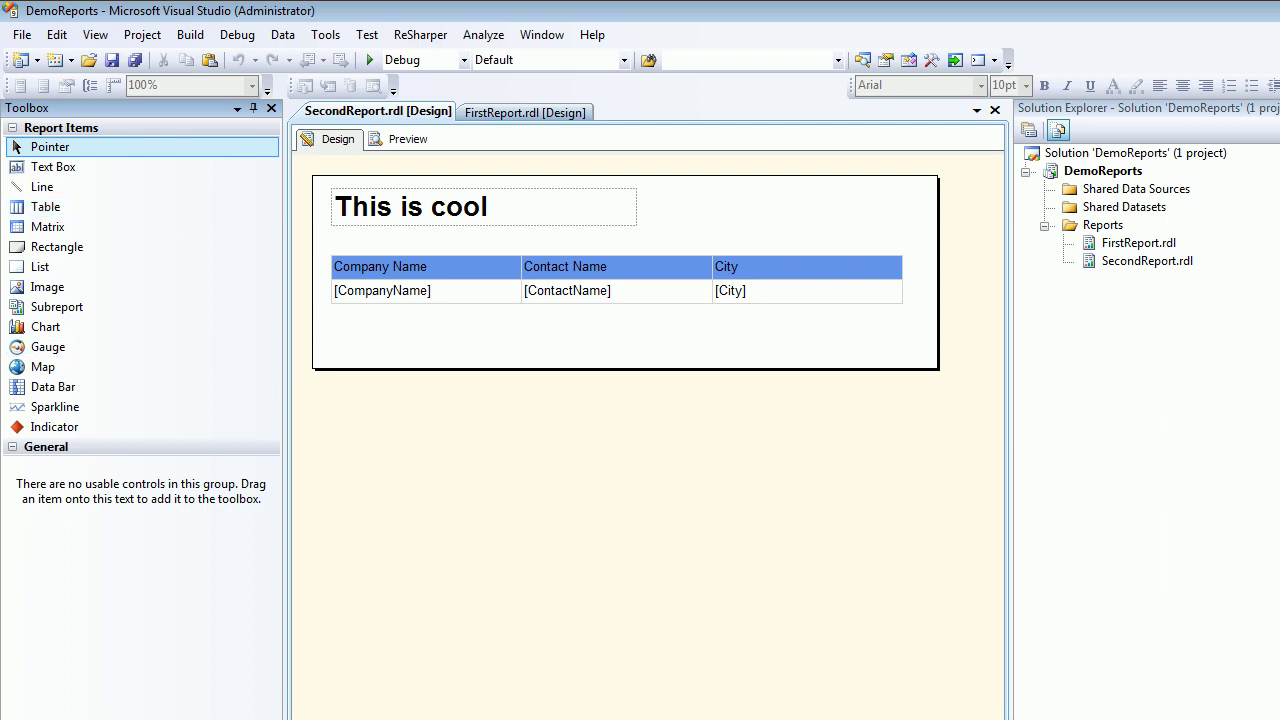
- Add a new empty report named ThirdReport.rdl to the project's Reports folder
{"action": "left_click", "coordinate": [1103, 225]}
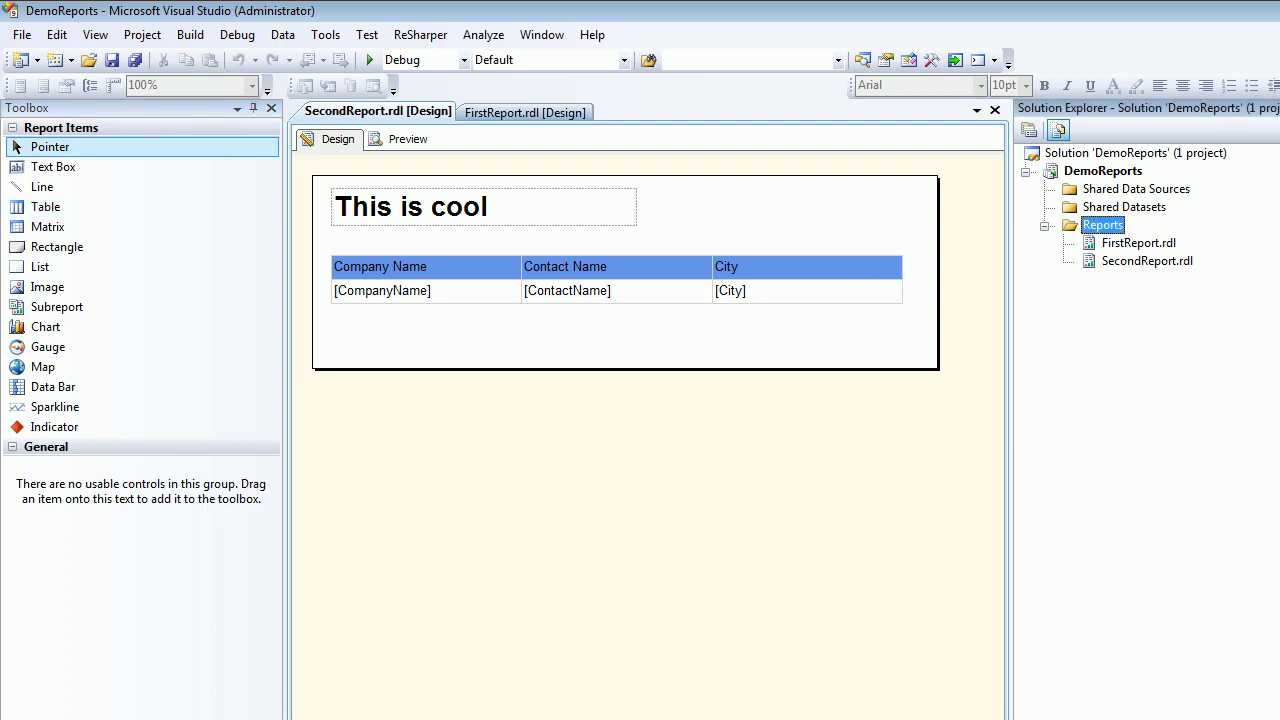
{"action": "right_click", "coordinate": [1103, 225]}
{"action": "mouse_move", "coordinate": [1150, 261]}
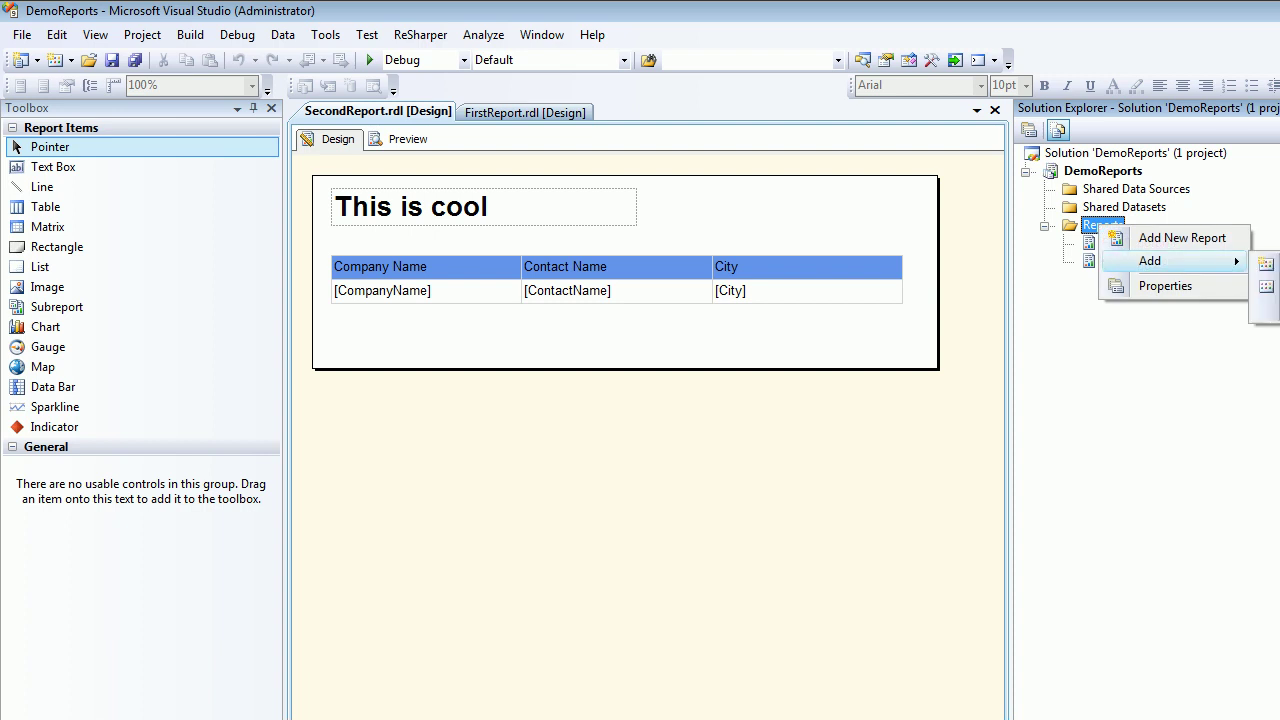
{"action": "left_click", "coordinate": [1268, 264]}
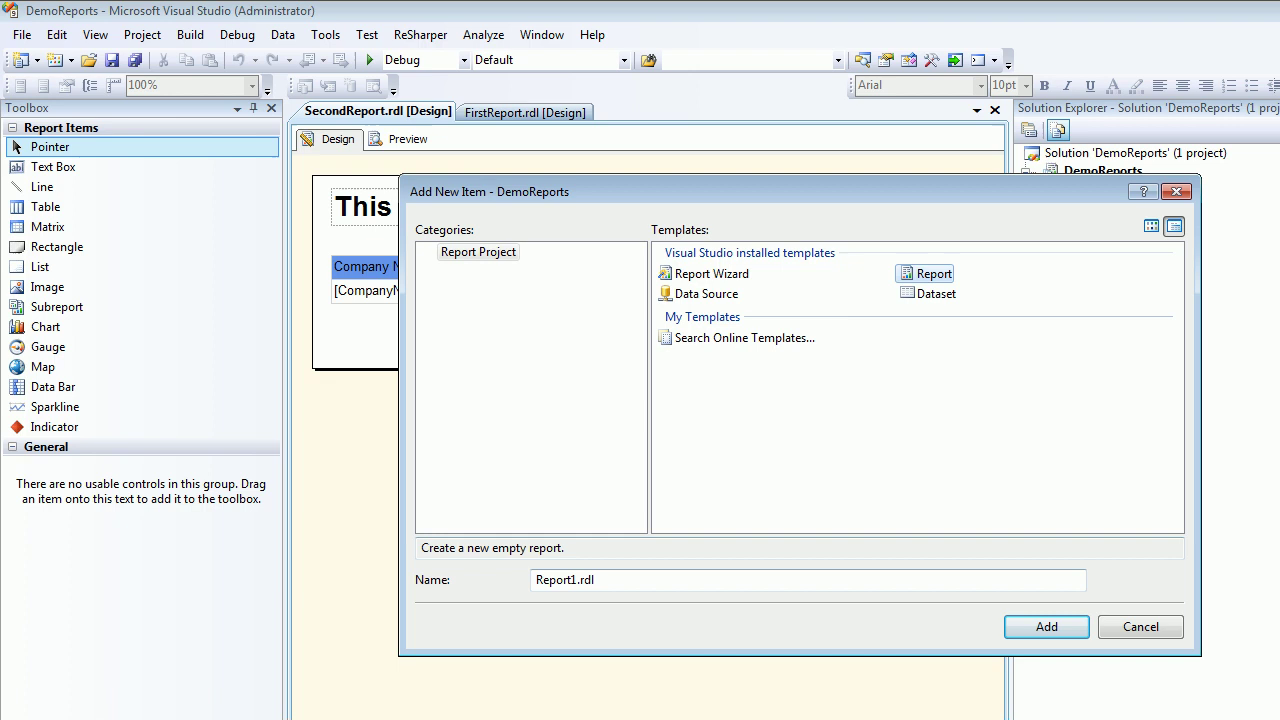
{"action": "left_click", "coordinate": [578, 579]}
{"action": "key", "text": "BackSpace"}
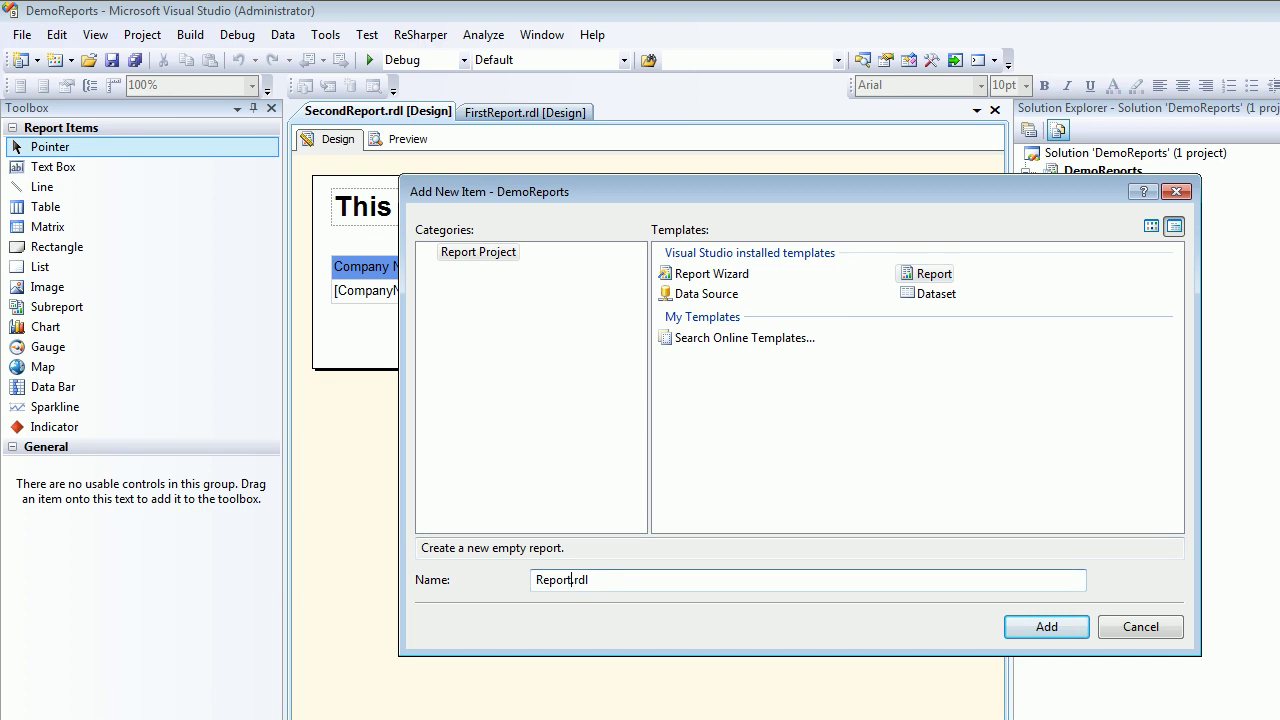
{"action": "type", "text": "Third"}
{"action": "key", "text": "Return"}
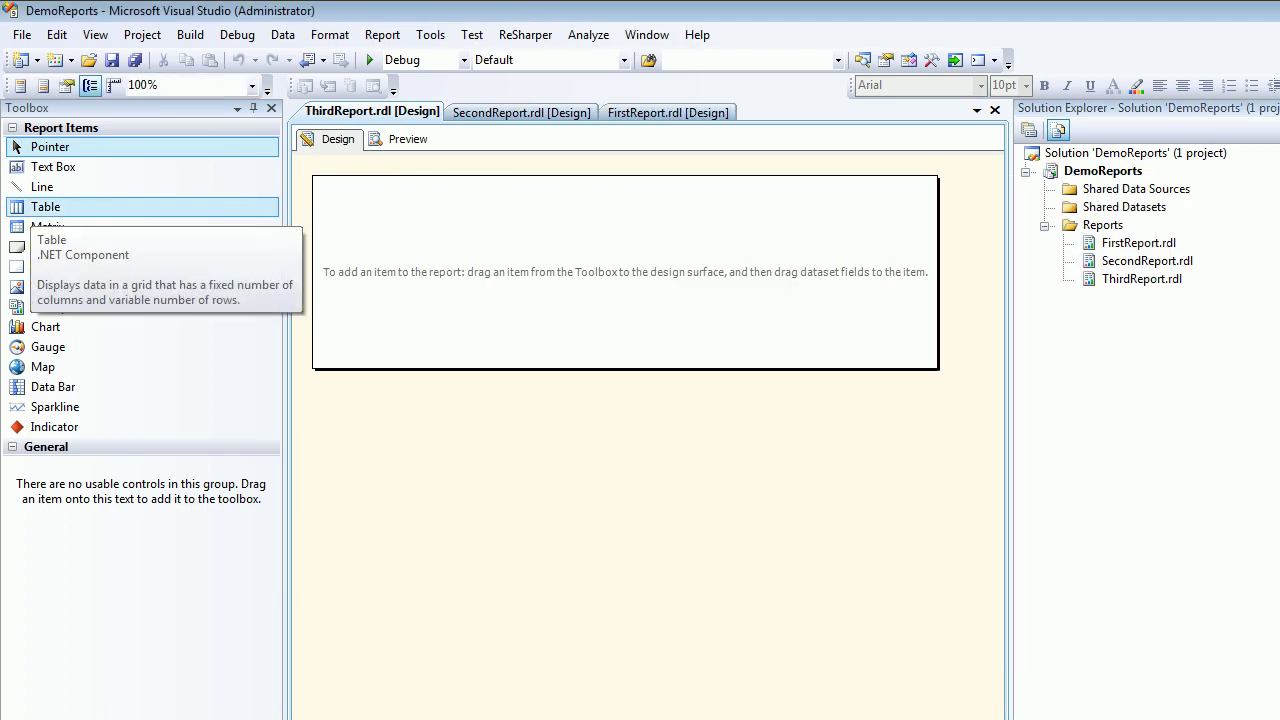
- Insert a table in the report and name its dataset DataSetThird, embedded in the report
{"action": "left_click", "coordinate": [46, 206]}
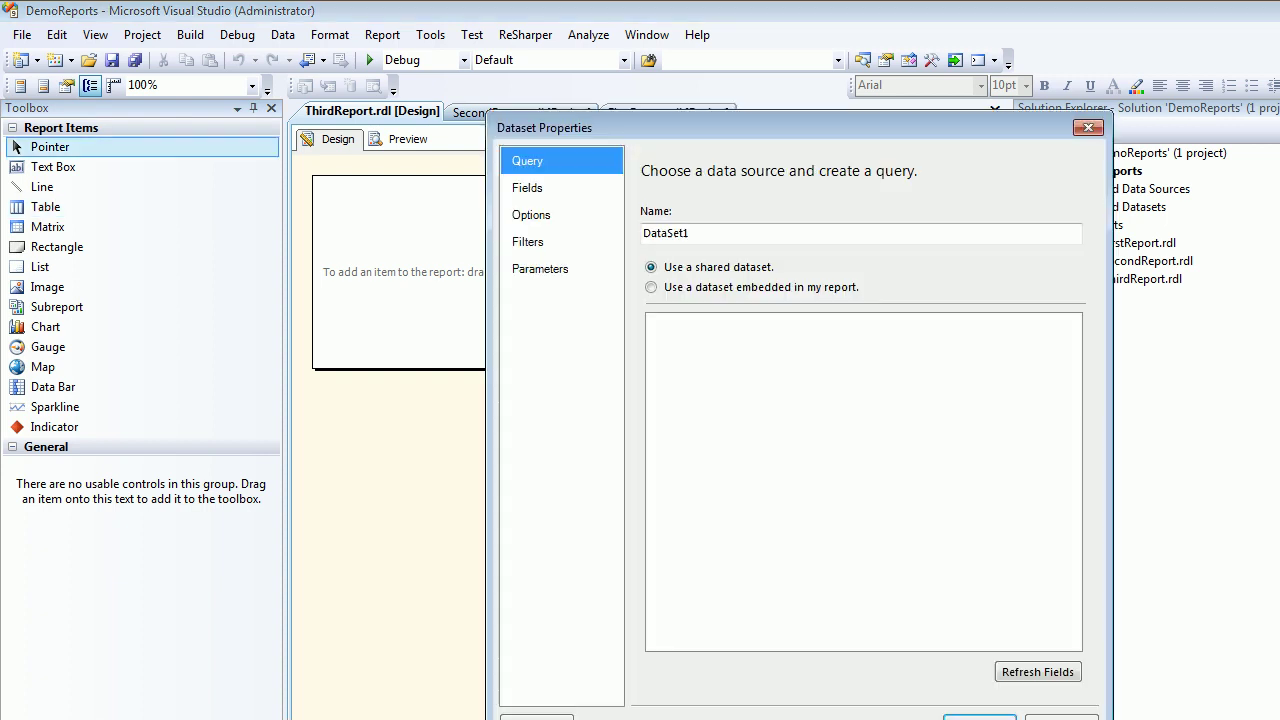
{"action": "left_click_drag", "start_coordinate": [620, 128], "coordinate": [365, 62]}
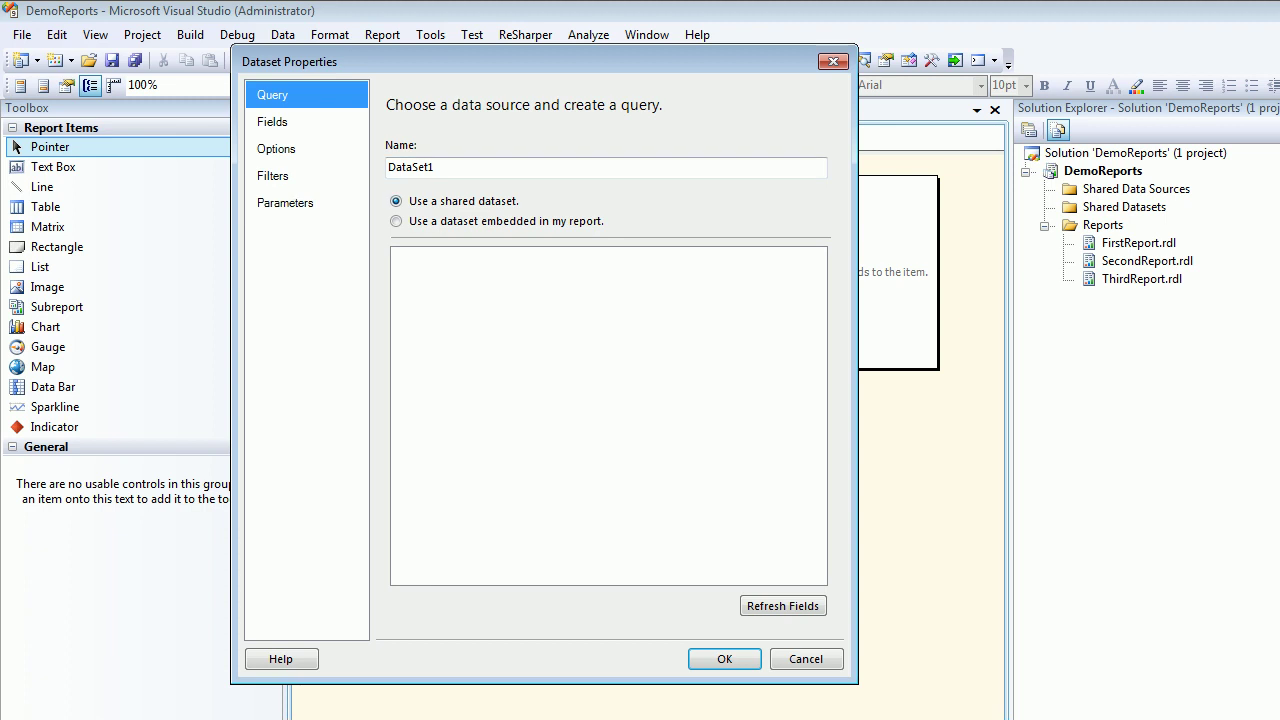
{"action": "left_click", "coordinate": [436, 167]}
{"action": "key", "text": "BackSpace"}
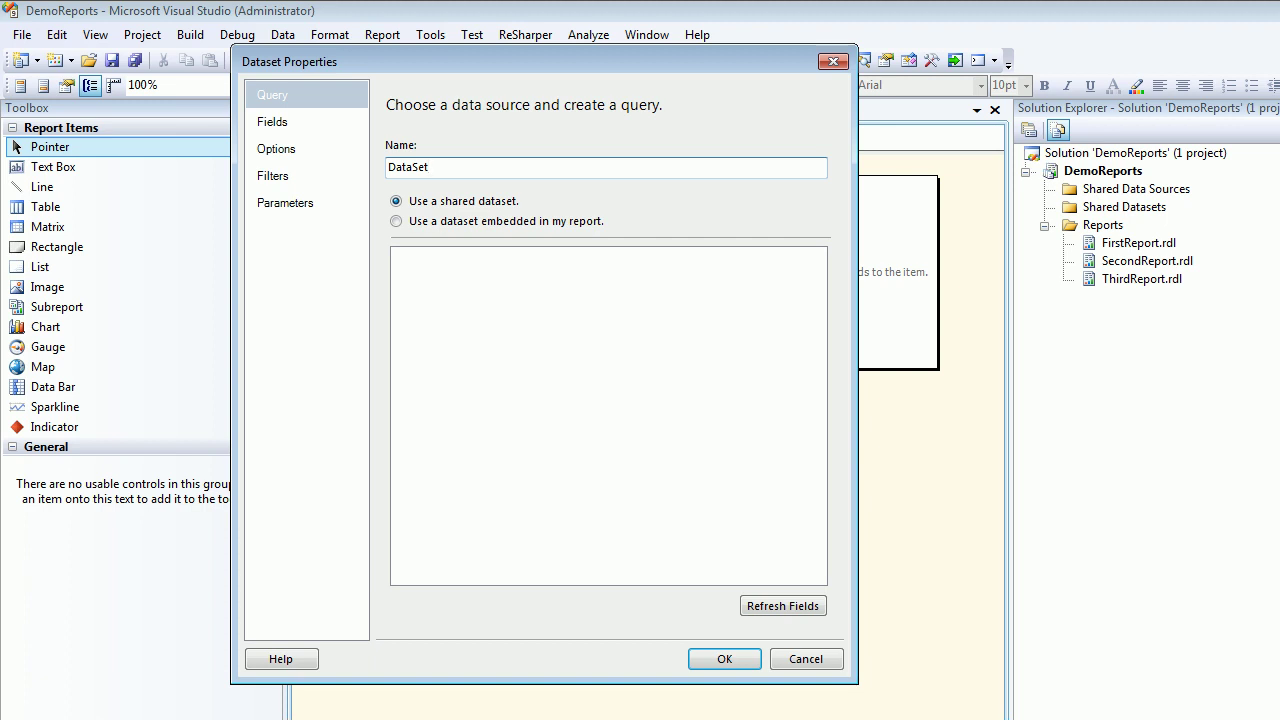
{"action": "type", "text": "Third"}
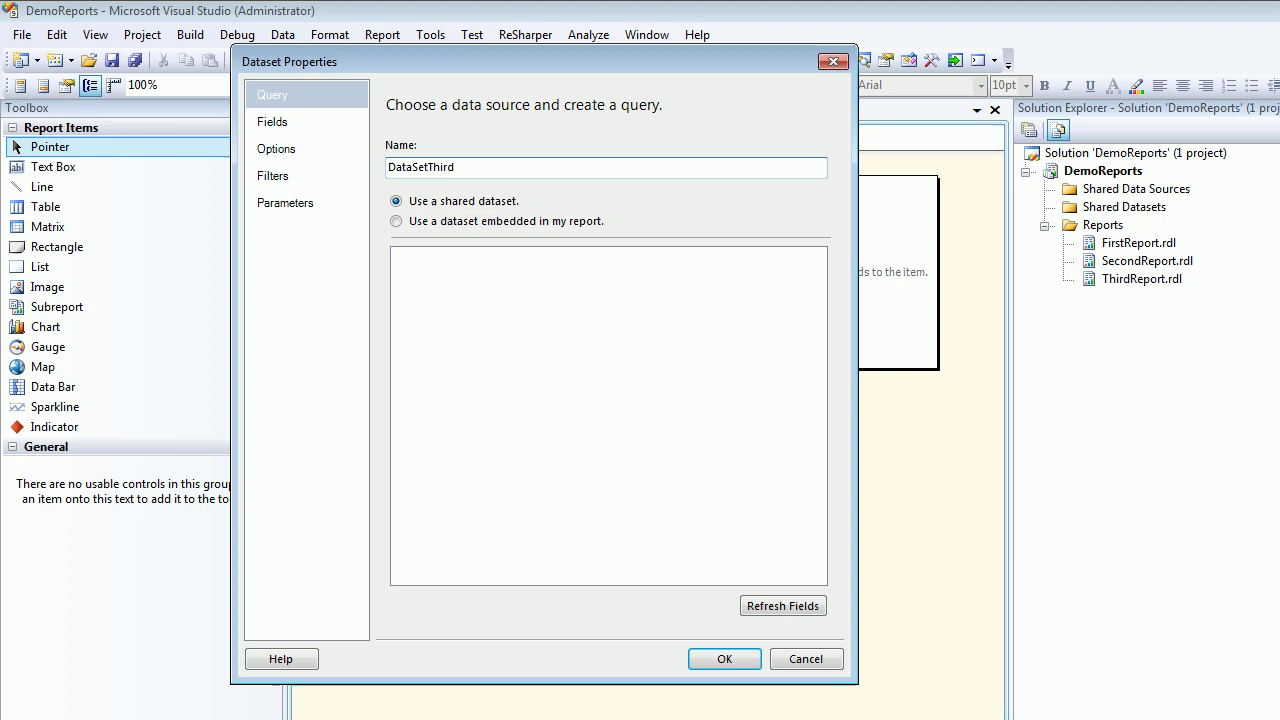
{"action": "left_click", "coordinate": [397, 221]}
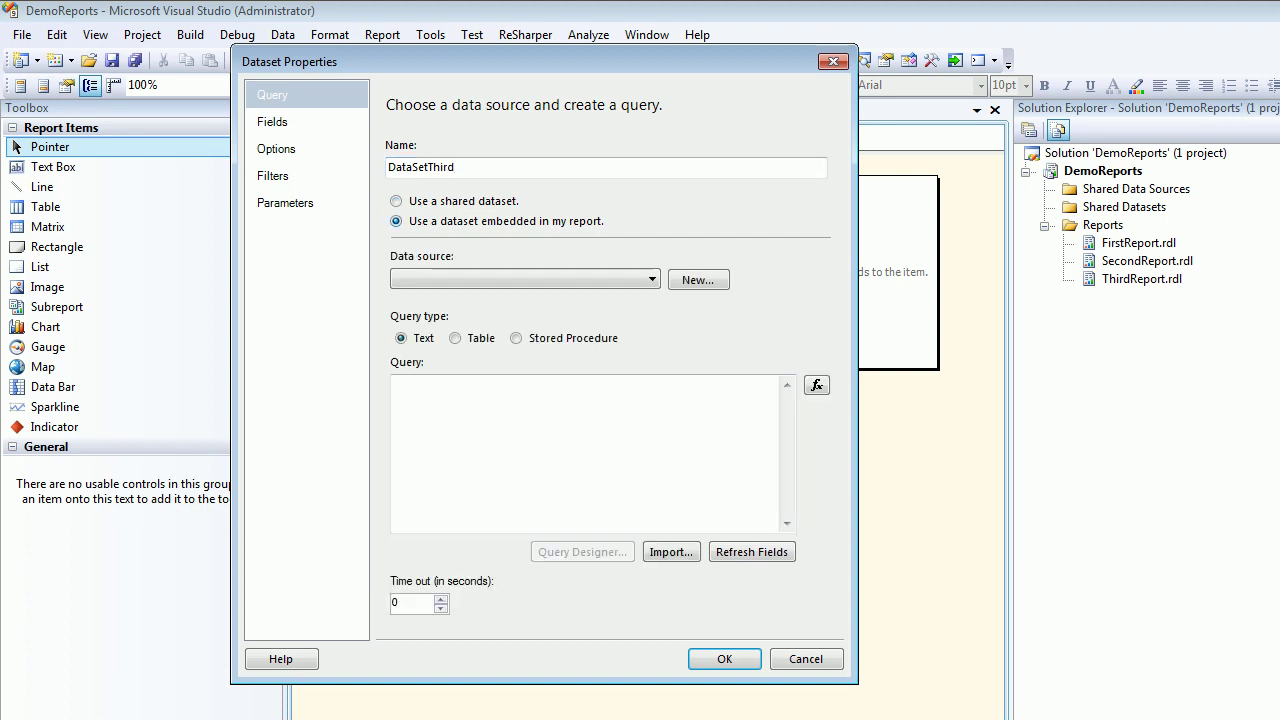
{"action": "left_click", "coordinate": [455, 167]}
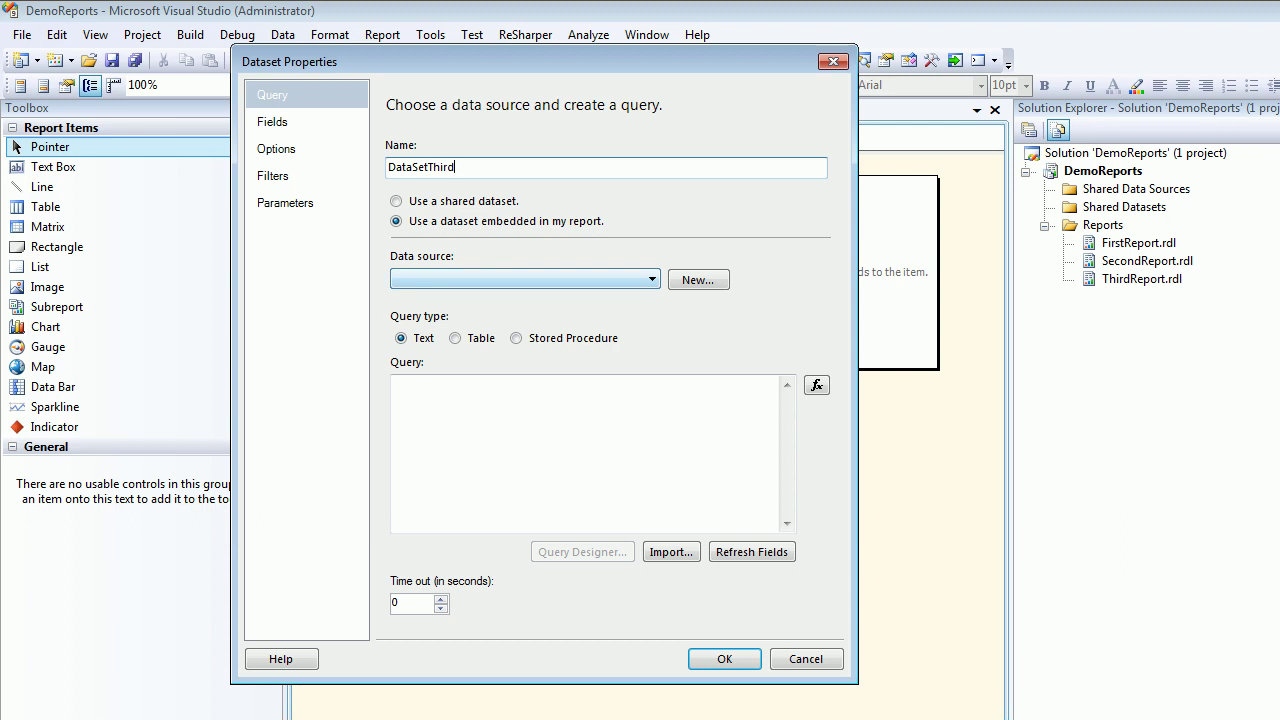
- Create a new data source for the dataset and name it DataSourceThird
{"action": "left_click", "coordinate": [540, 280]}
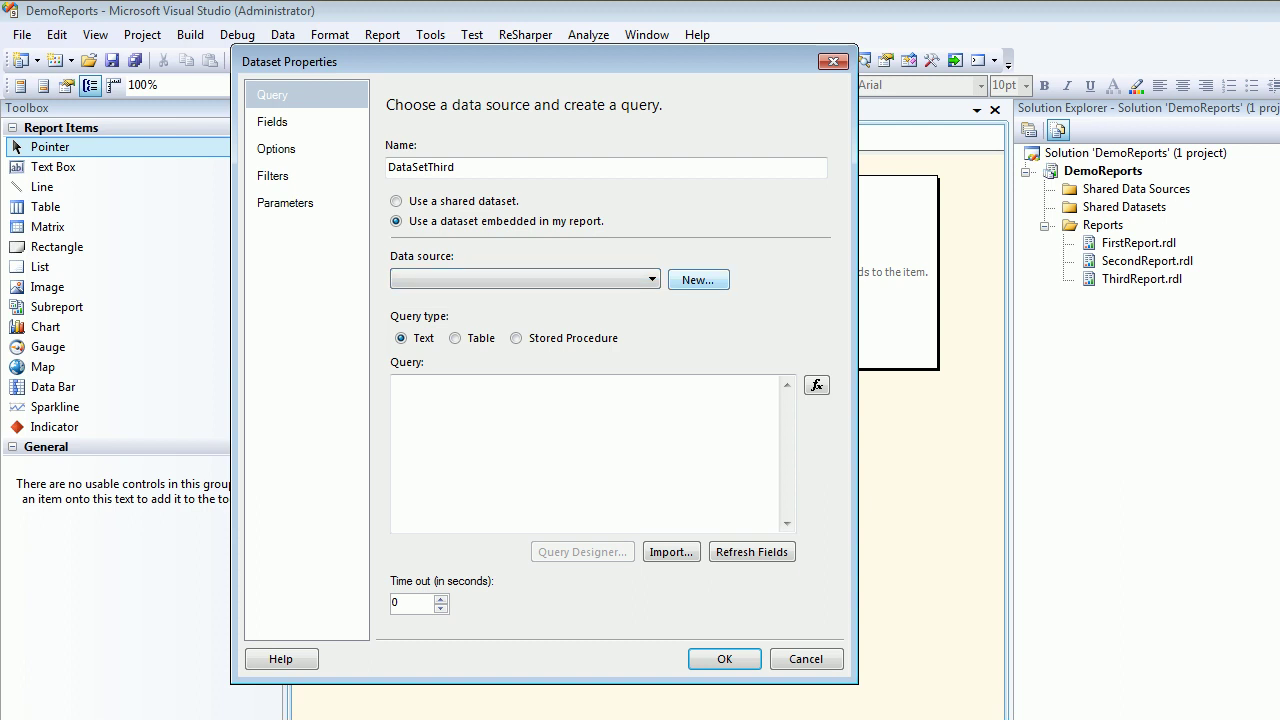
{"action": "left_click", "coordinate": [698, 279]}
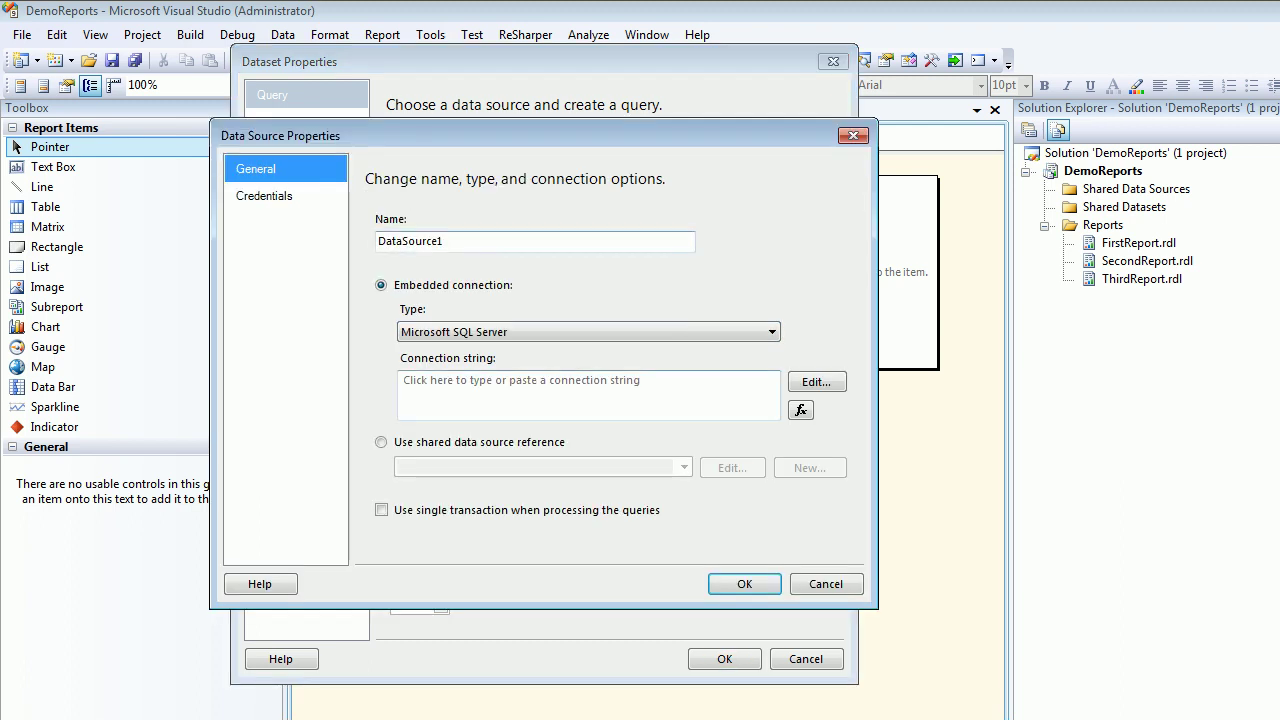
{"action": "left_click", "coordinate": [446, 241]}
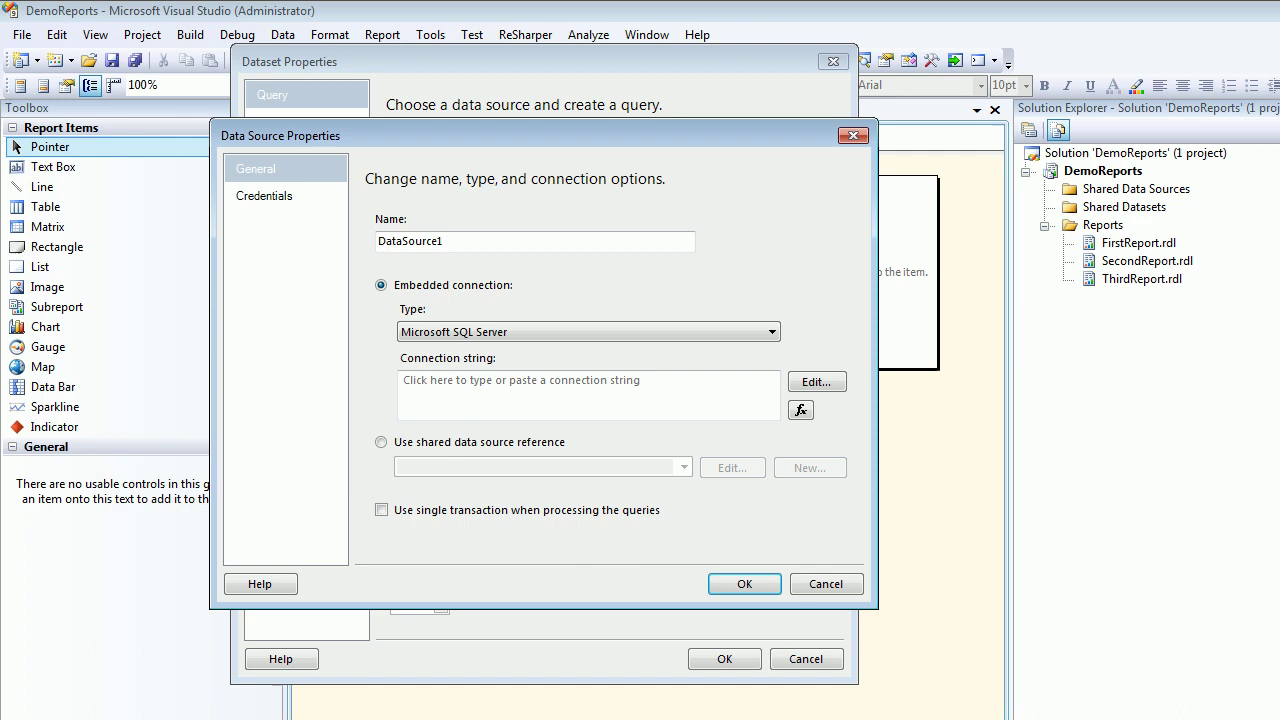
{"action": "key", "text": "BackSpace"}
{"action": "type", "text": "Third"}
- Set the data source connection to server .\COOL and database NORTHWND
{"action": "left_click", "coordinate": [540, 390]}
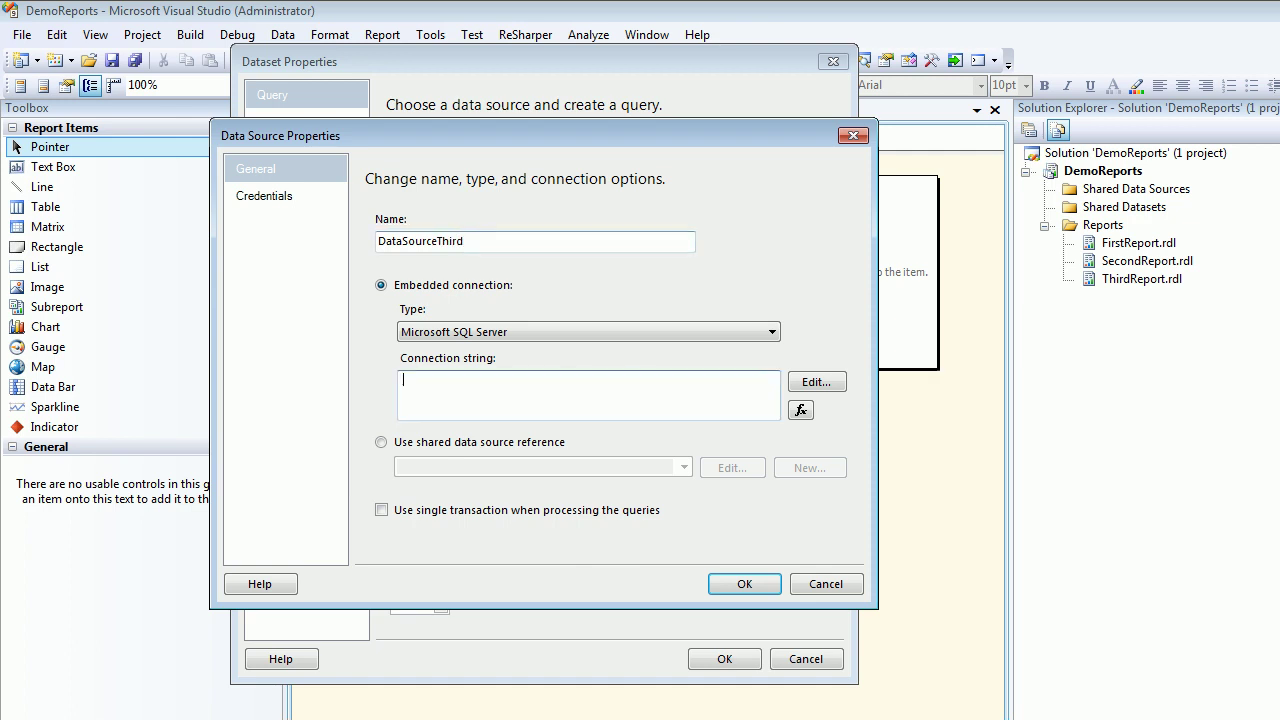
{"action": "left_click", "coordinate": [817, 382]}
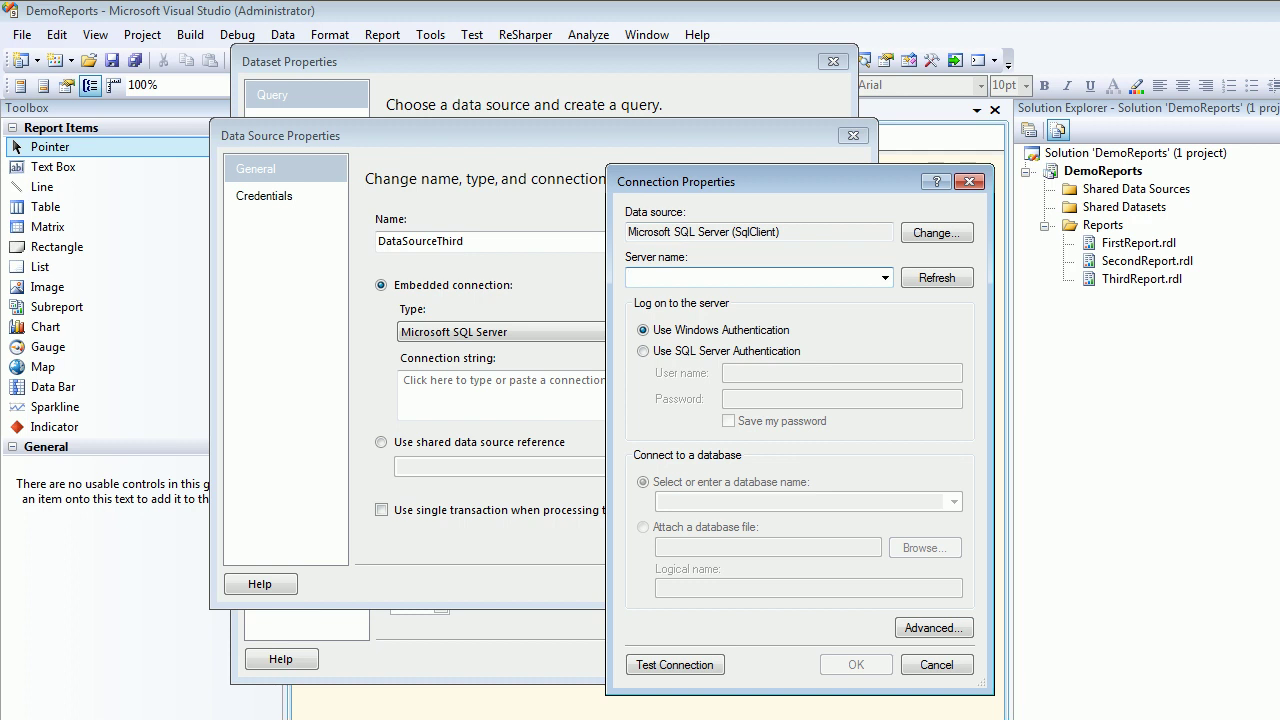
{"action": "left_click_drag", "start_coordinate": [790, 182], "coordinate": [383, 125]}
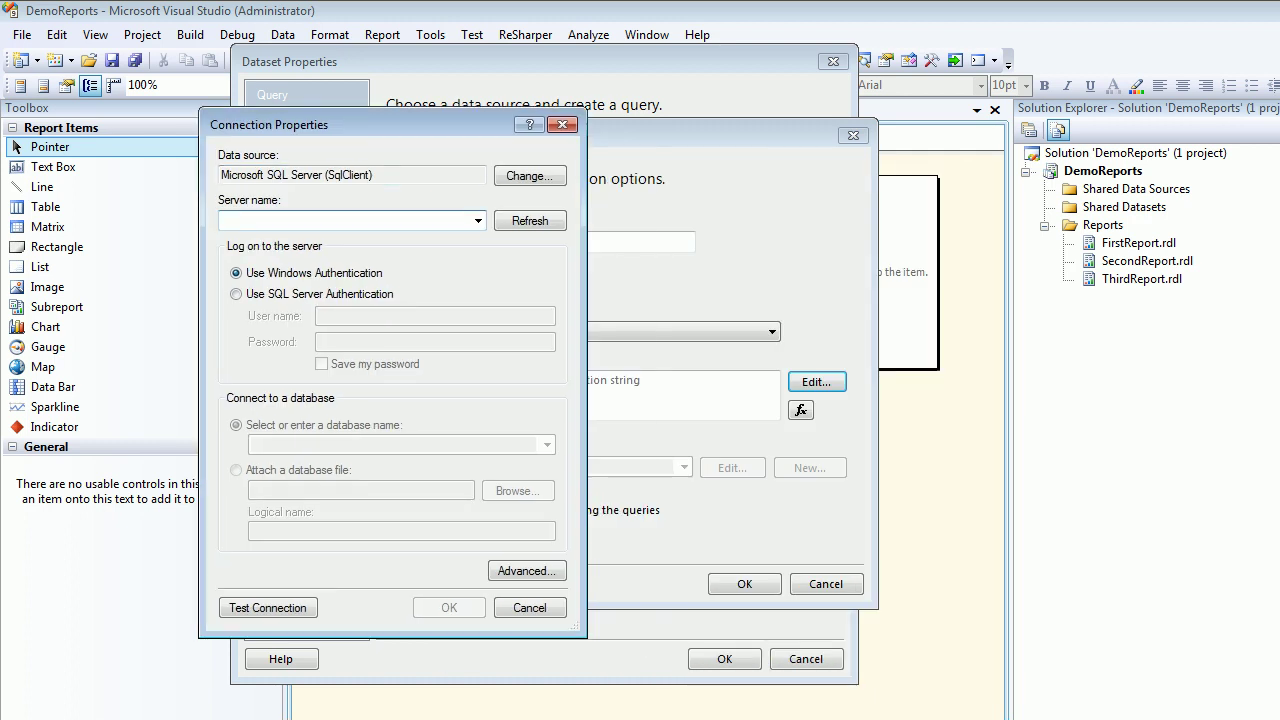
{"action": "type", "text": "."}
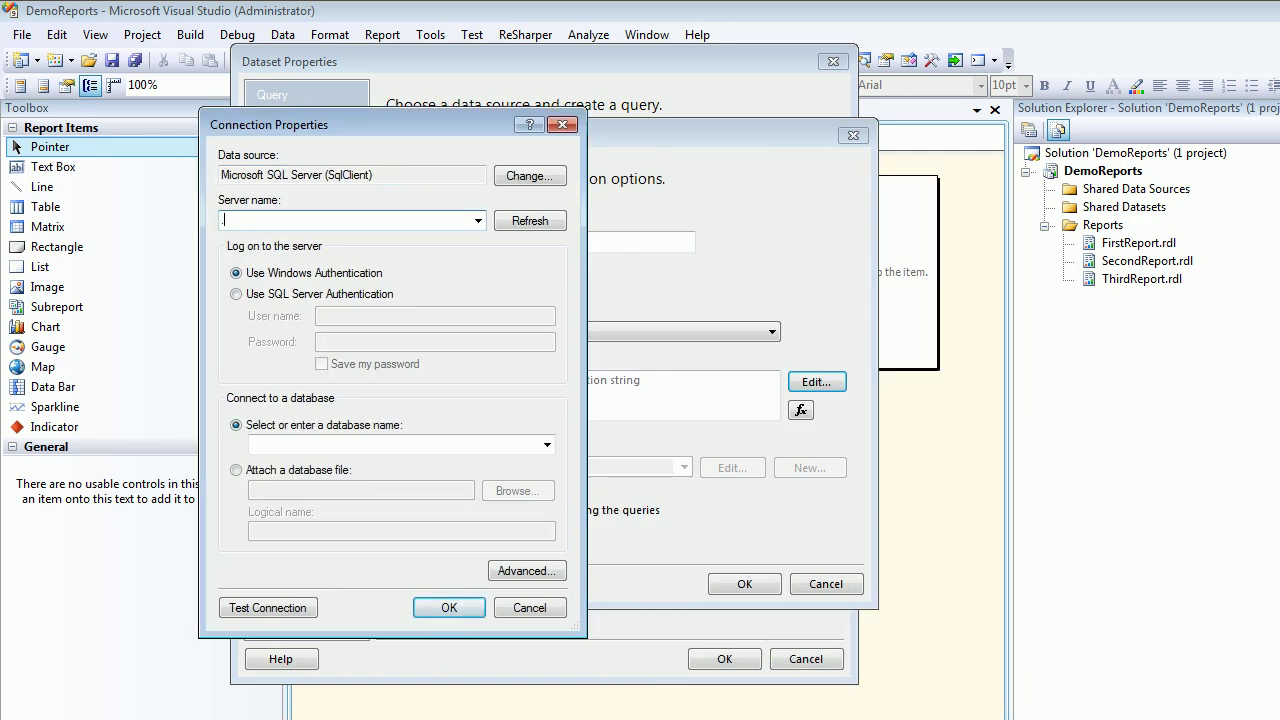
{"action": "type", "text": "\\COOL"}
{"action": "left_click", "coordinate": [547, 444]}
{"action": "left_click", "coordinate": [300, 499]}
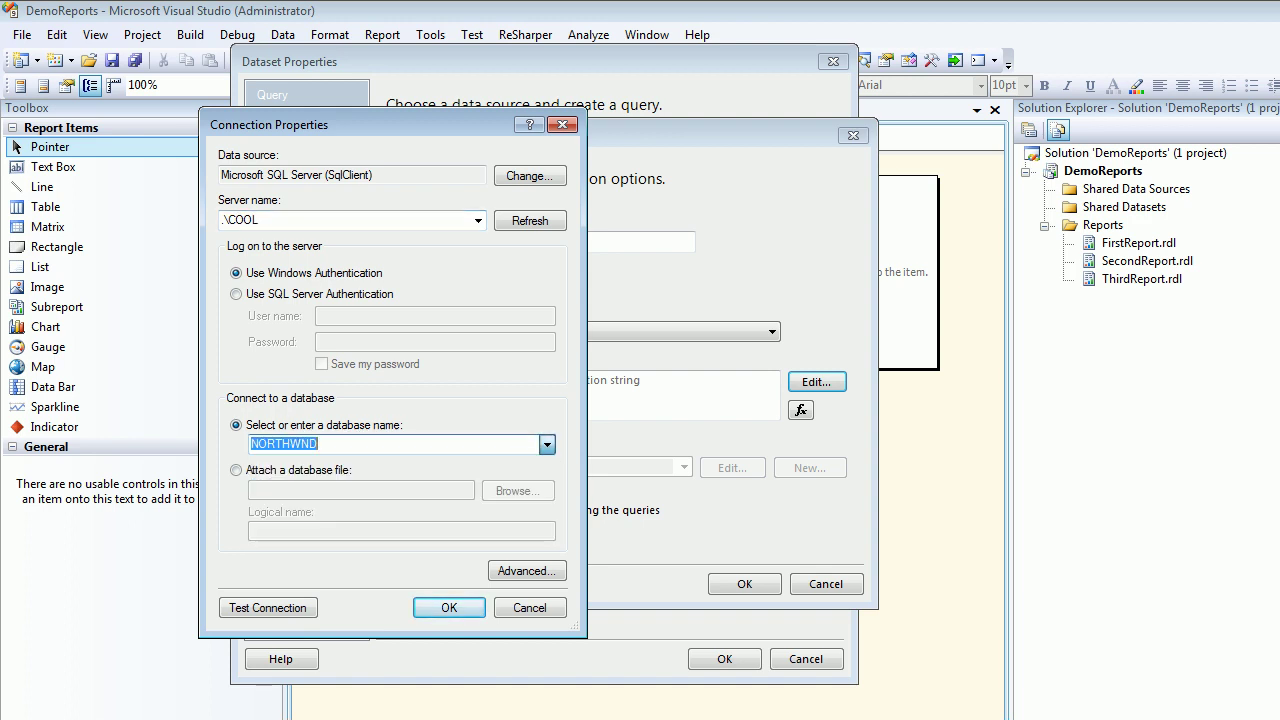
- Test the database connection, then accept the connection and data source settings
{"action": "left_click", "coordinate": [268, 608]}
{"action": "key", "text": "Return"}
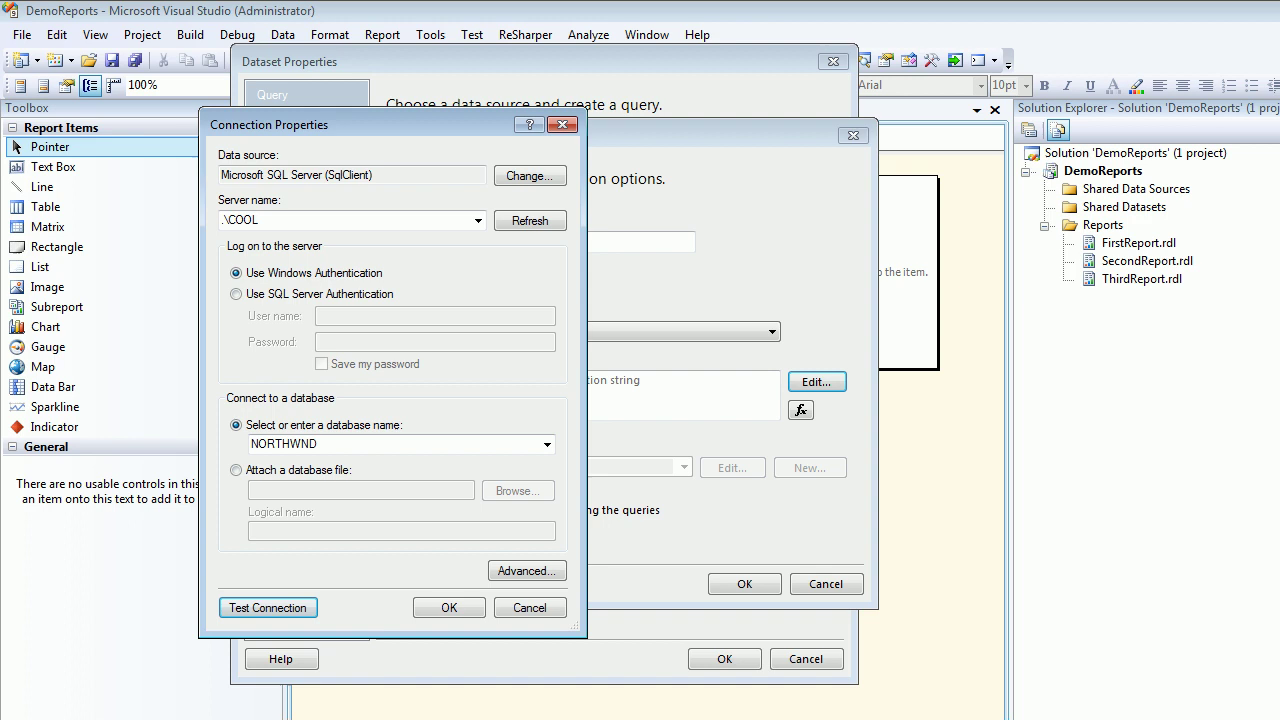
{"action": "left_click", "coordinate": [449, 608]}
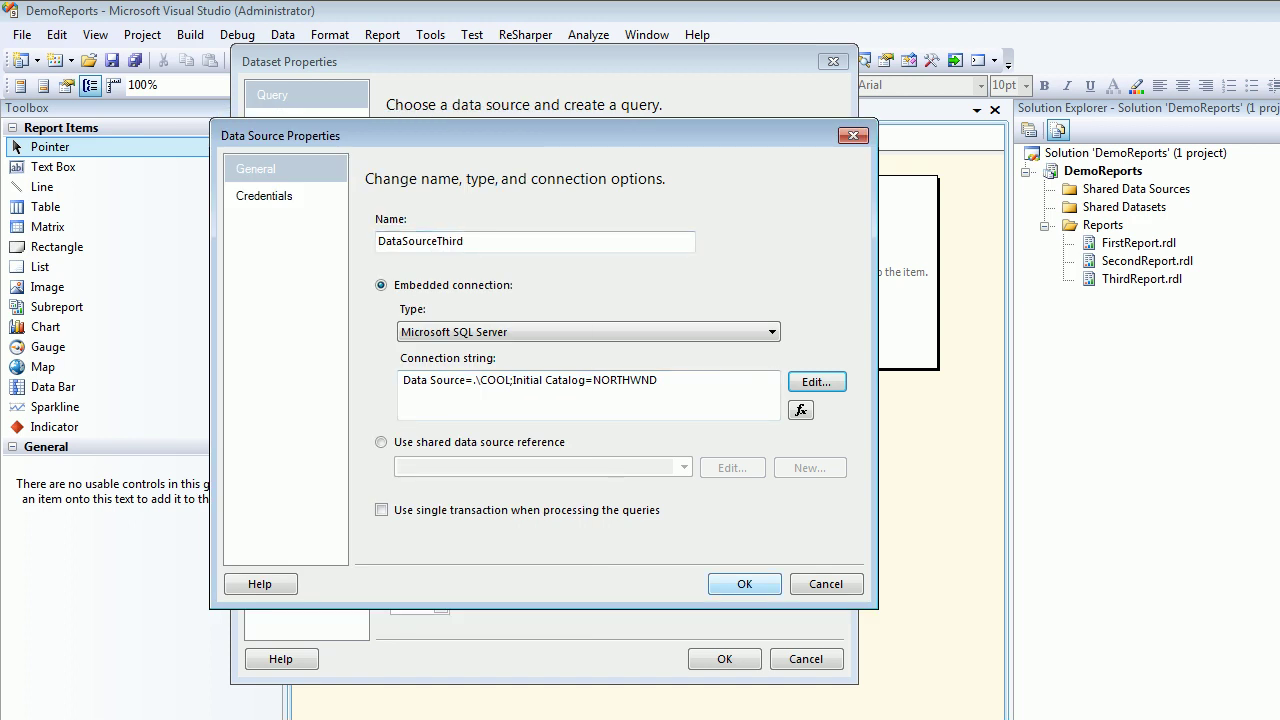
{"action": "key", "text": "Return"}
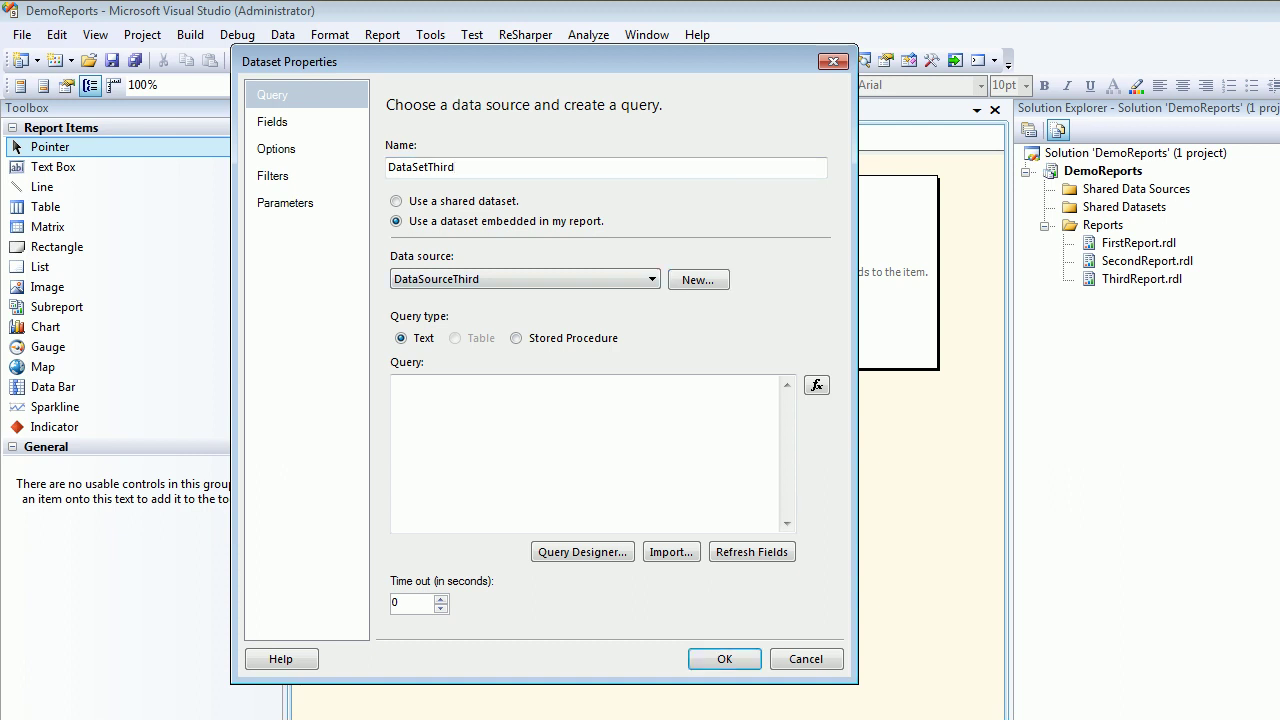
- Enter the dataset query "select * from customers" and accept the dataset
{"action": "left_click", "coordinate": [456, 168]}
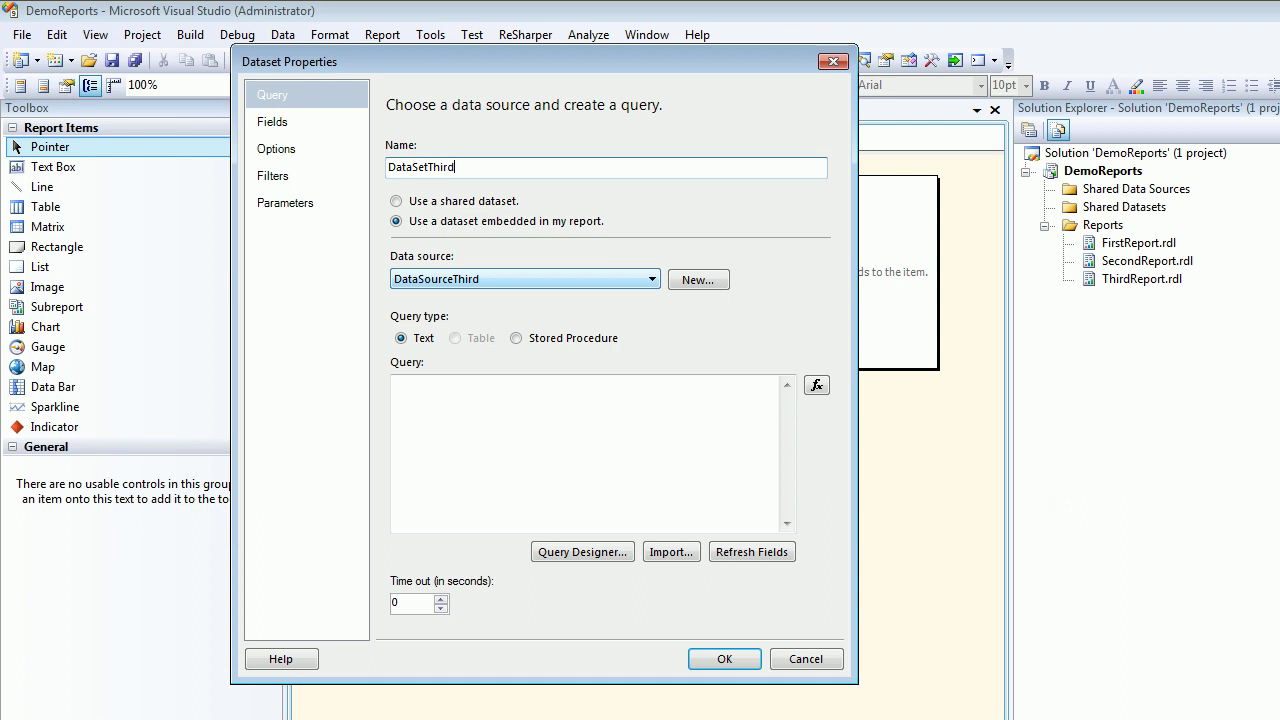
{"action": "left_click", "coordinate": [460, 415]}
{"action": "type", "text": "sel;e"}
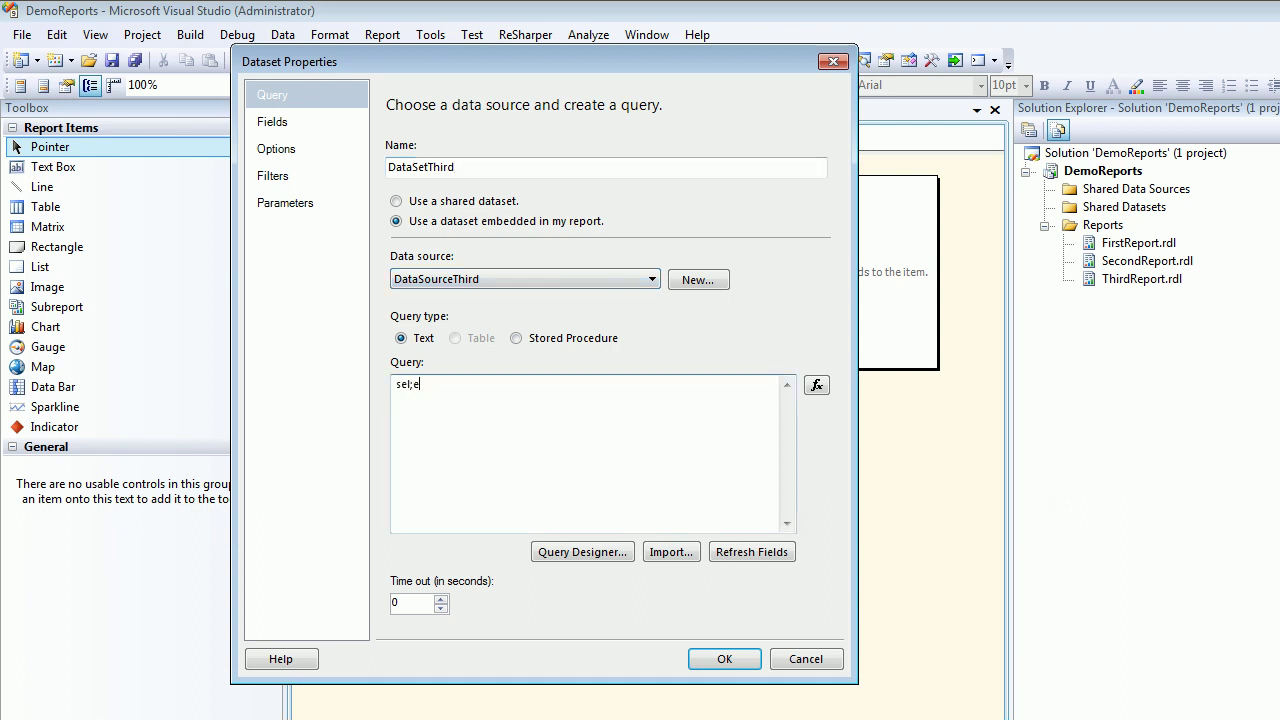
{"action": "key", "text": "BackSpace"}
{"action": "key", "text": "BackSpace"}
{"action": "type", "text": "ect "}
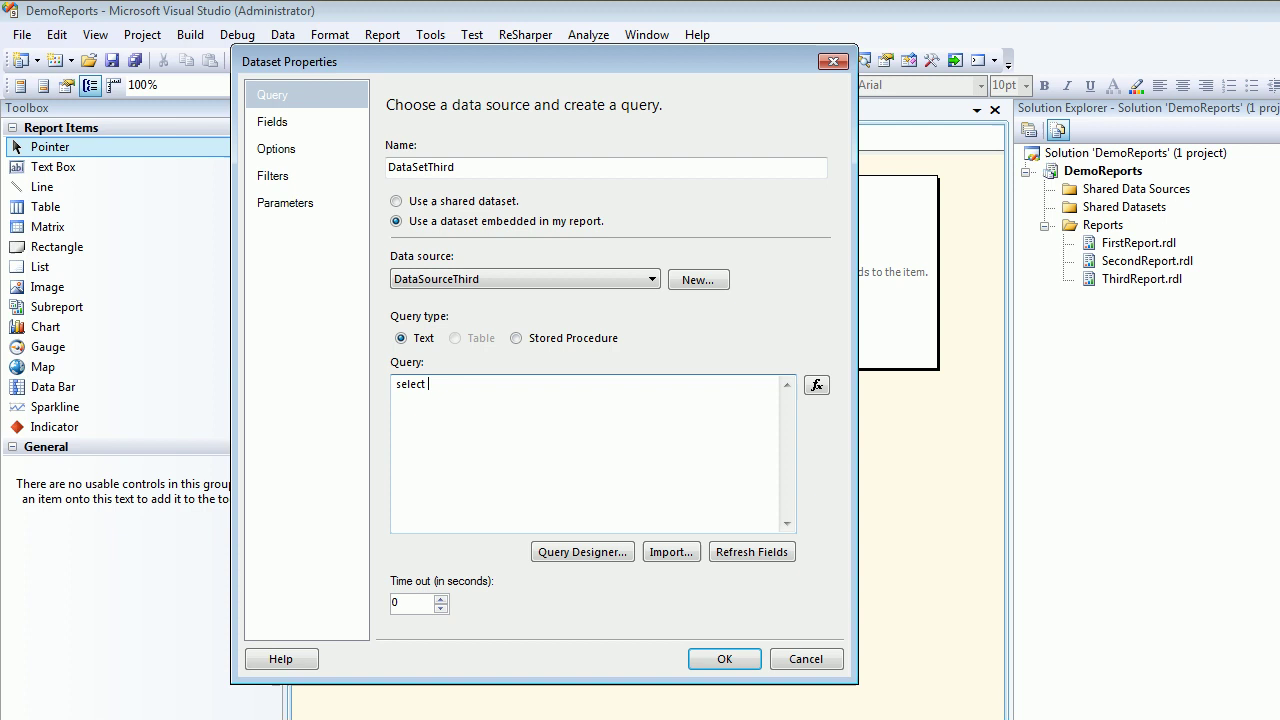
{"action": "type", "text": "* fr"}
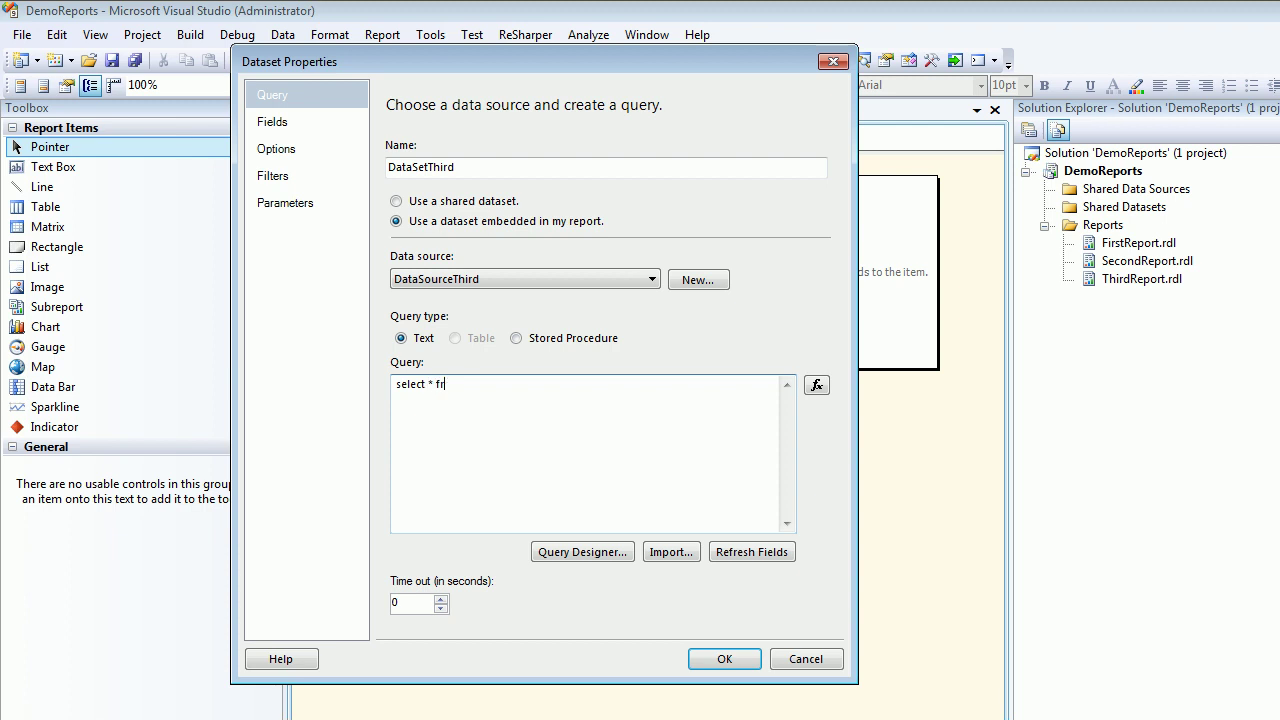
{"action": "type", "text": "om customers"}
{"action": "left_click", "coordinate": [725, 659]}
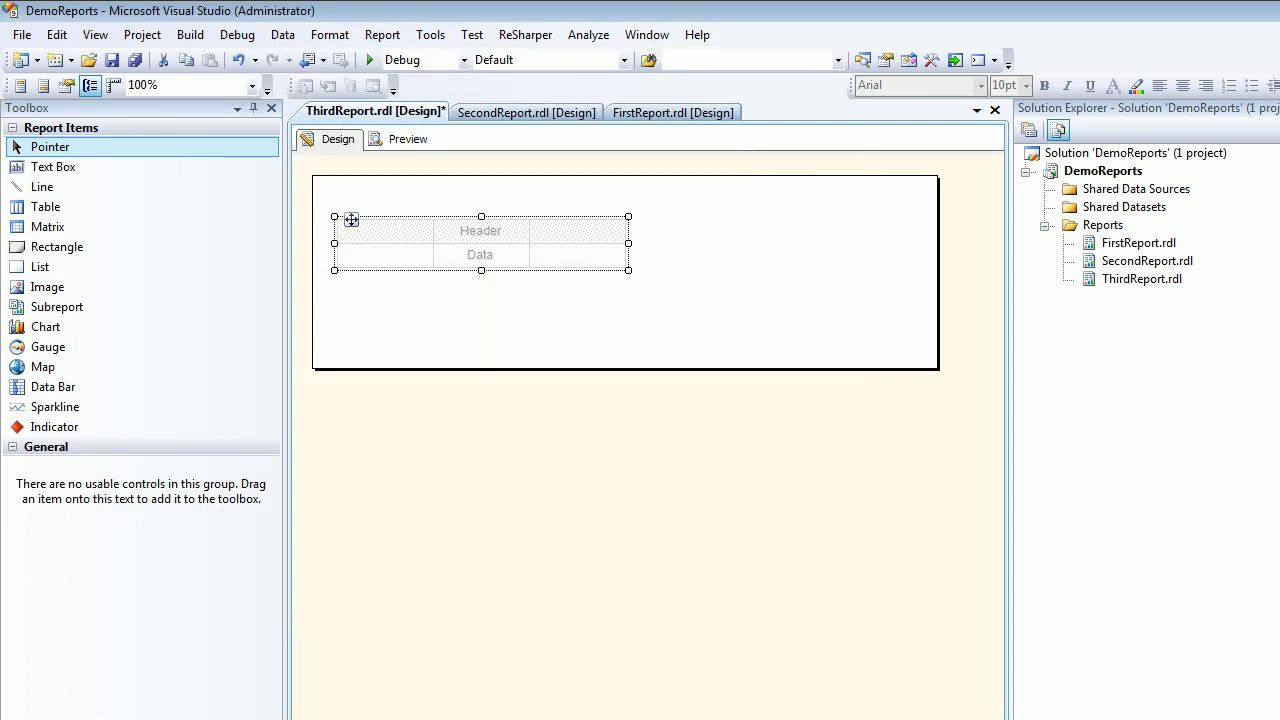
- Show the report data and fill the table's three data cells with CustomerID, CompanyName and ContactName
{"action": "key", "text": "ctrl+alt+d"}
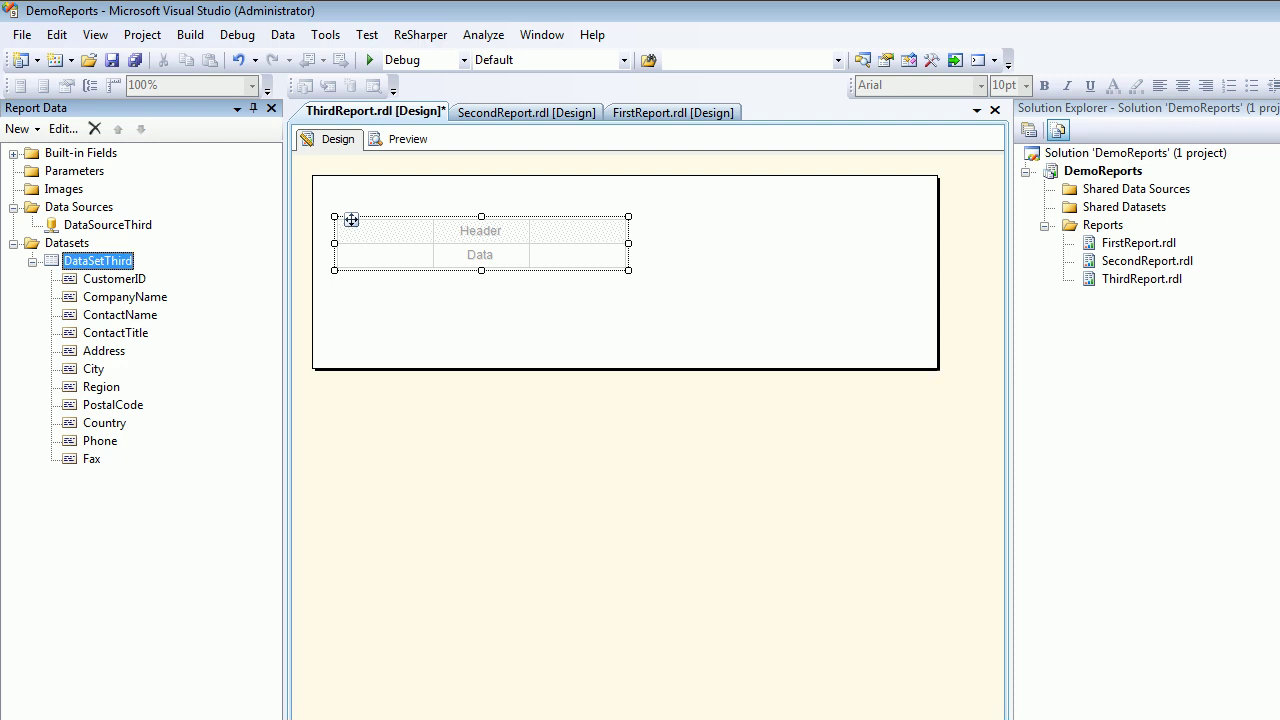
{"action": "left_click", "coordinate": [425, 251]}
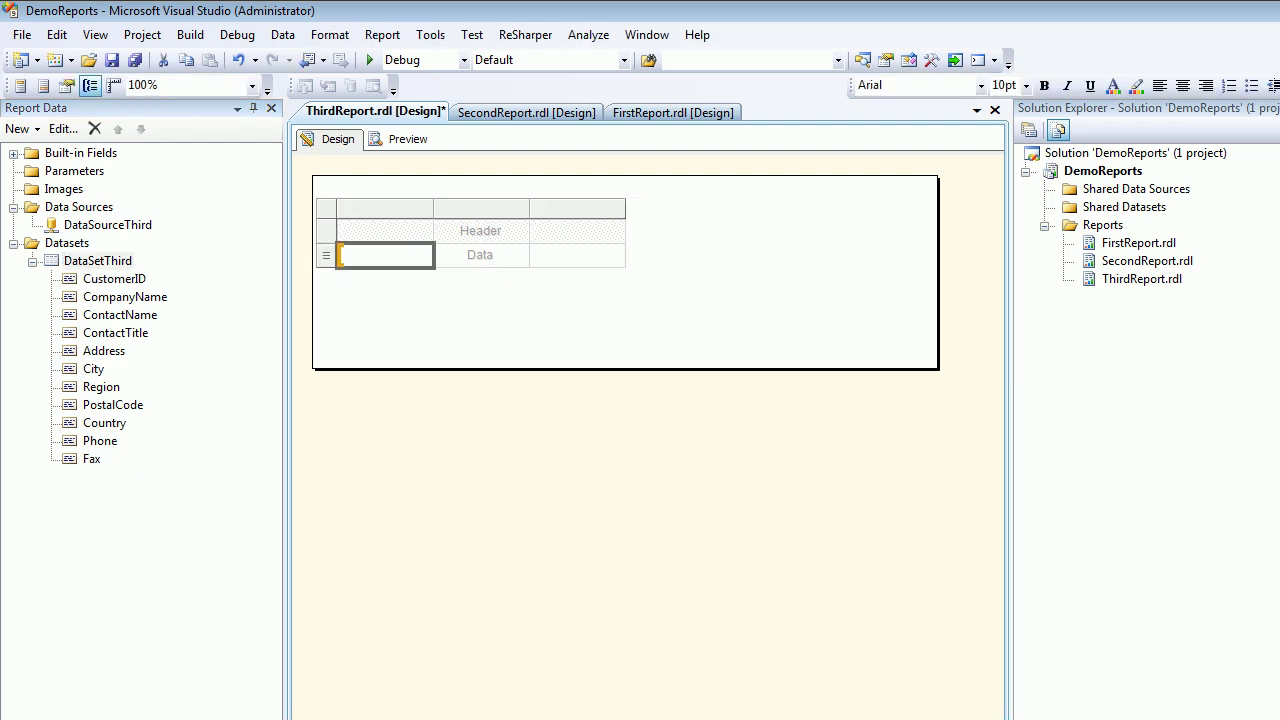
{"action": "left_click_drag", "start_coordinate": [114, 279], "coordinate": [388, 256]}
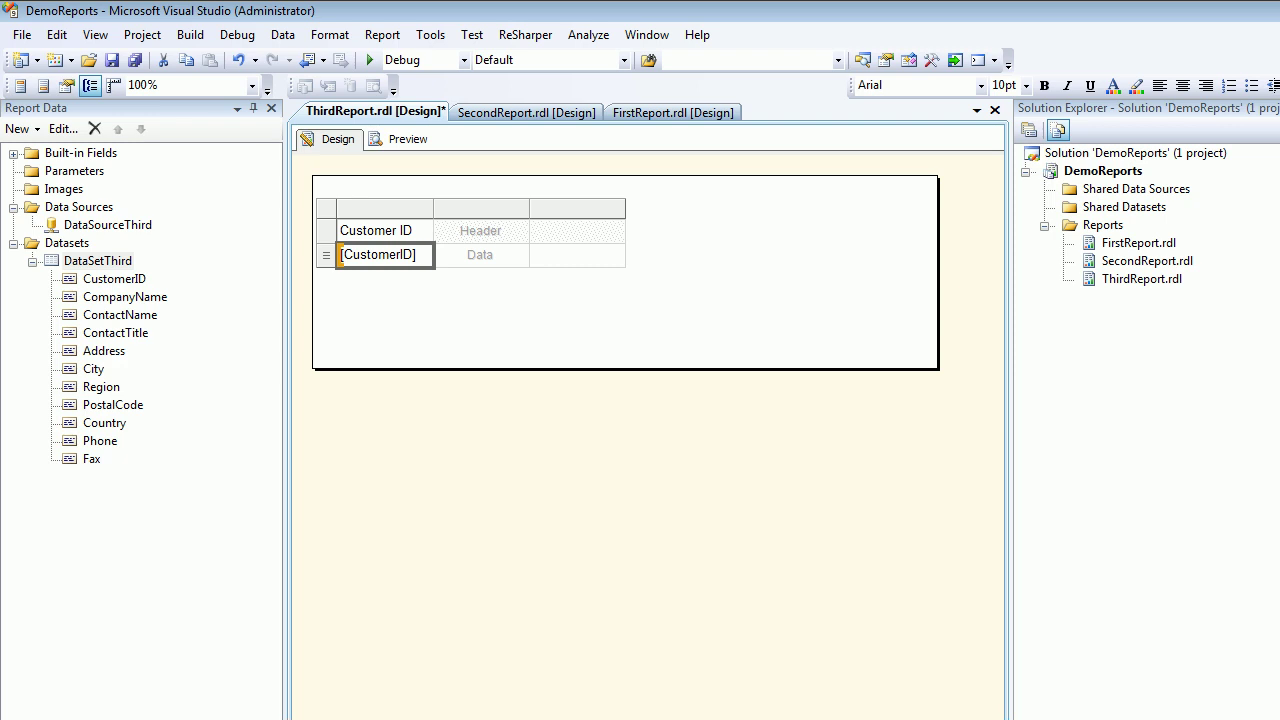
{"action": "left_click_drag", "start_coordinate": [125, 297], "coordinate": [480, 256]}
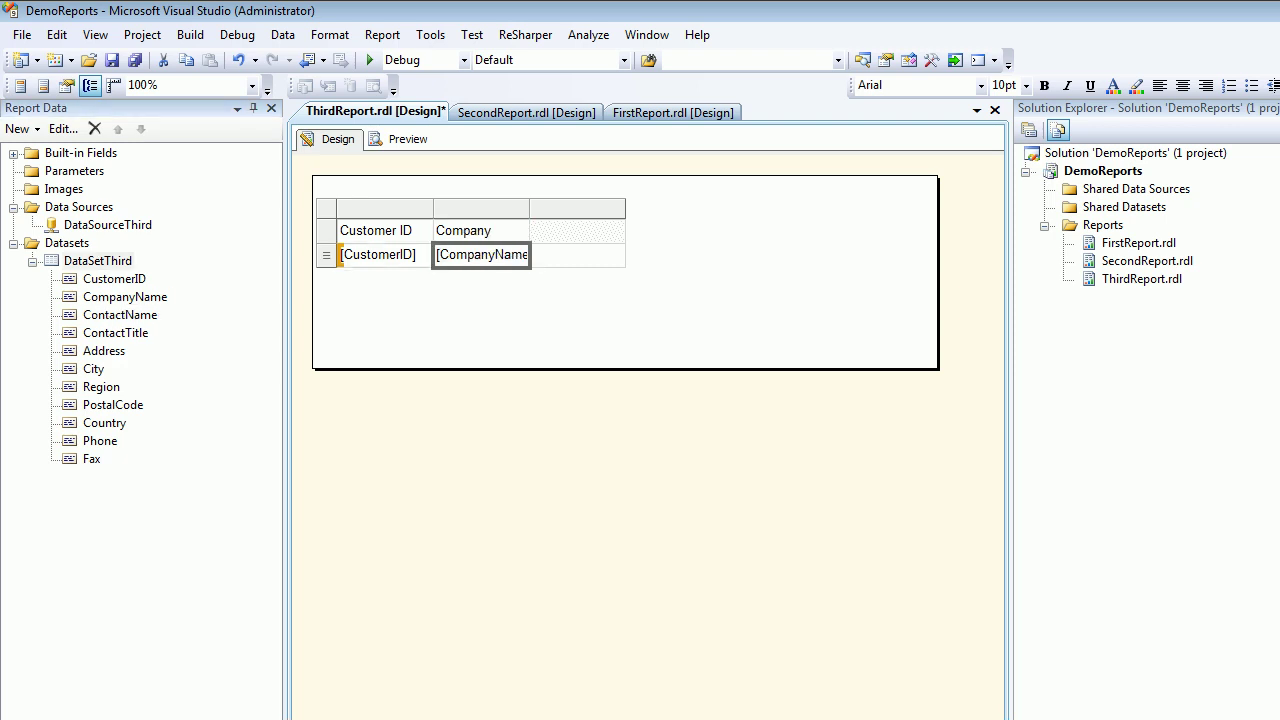
{"action": "left_click_drag", "start_coordinate": [120, 315], "coordinate": [578, 256]}
- Insert a column to the left of Contact Name and fill its data cell with the City field
{"action": "right_click", "coordinate": [598, 257]}
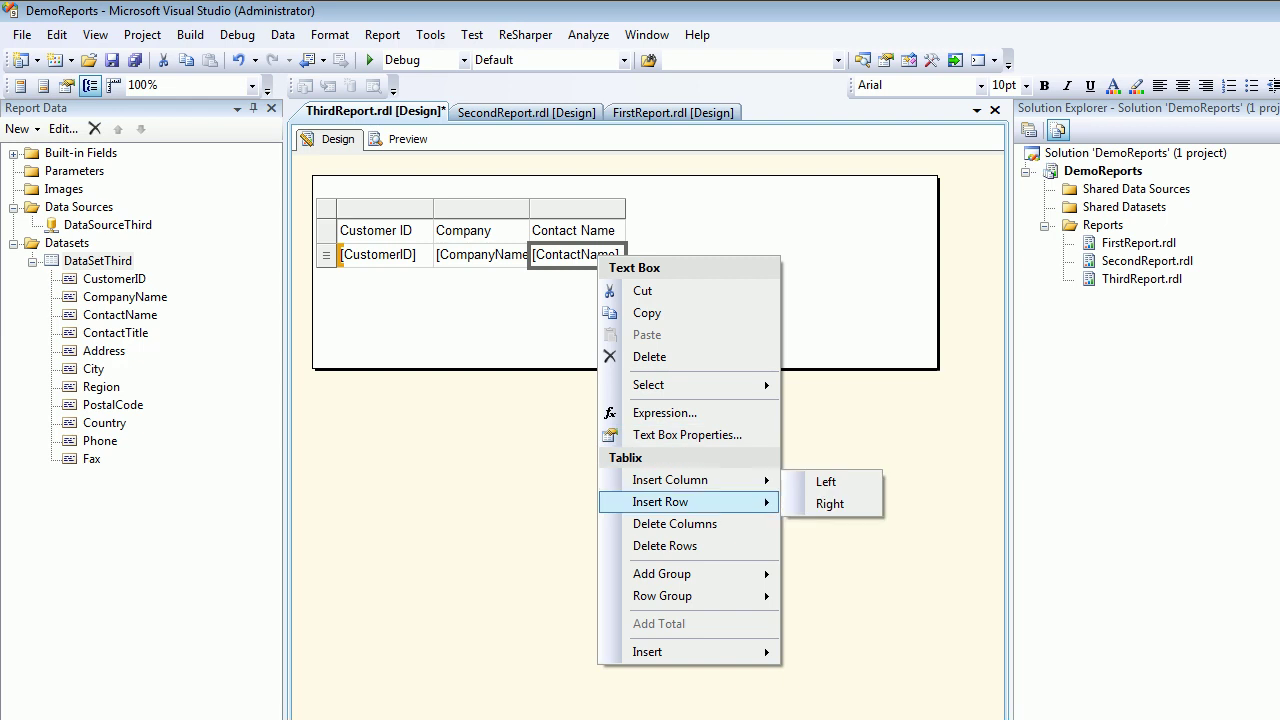
{"action": "mouse_move", "coordinate": [688, 481]}
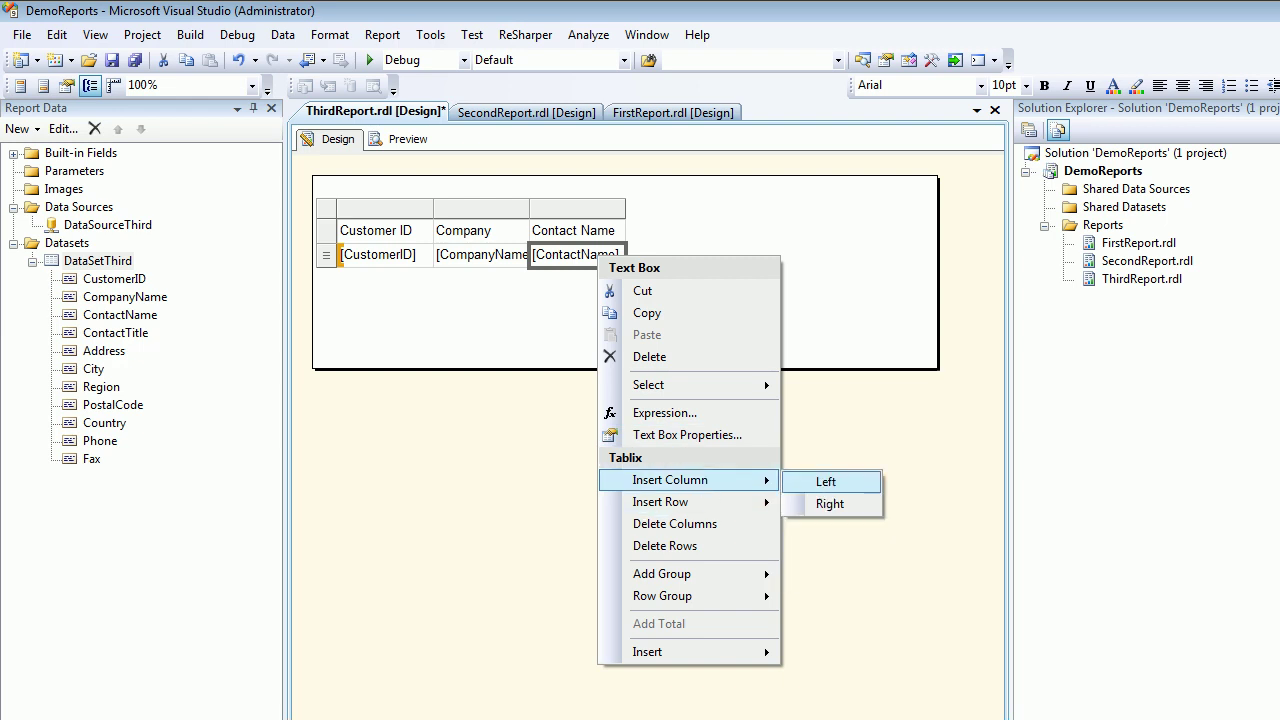
{"action": "left_click", "coordinate": [826, 481]}
{"action": "left_click", "coordinate": [614, 251]}
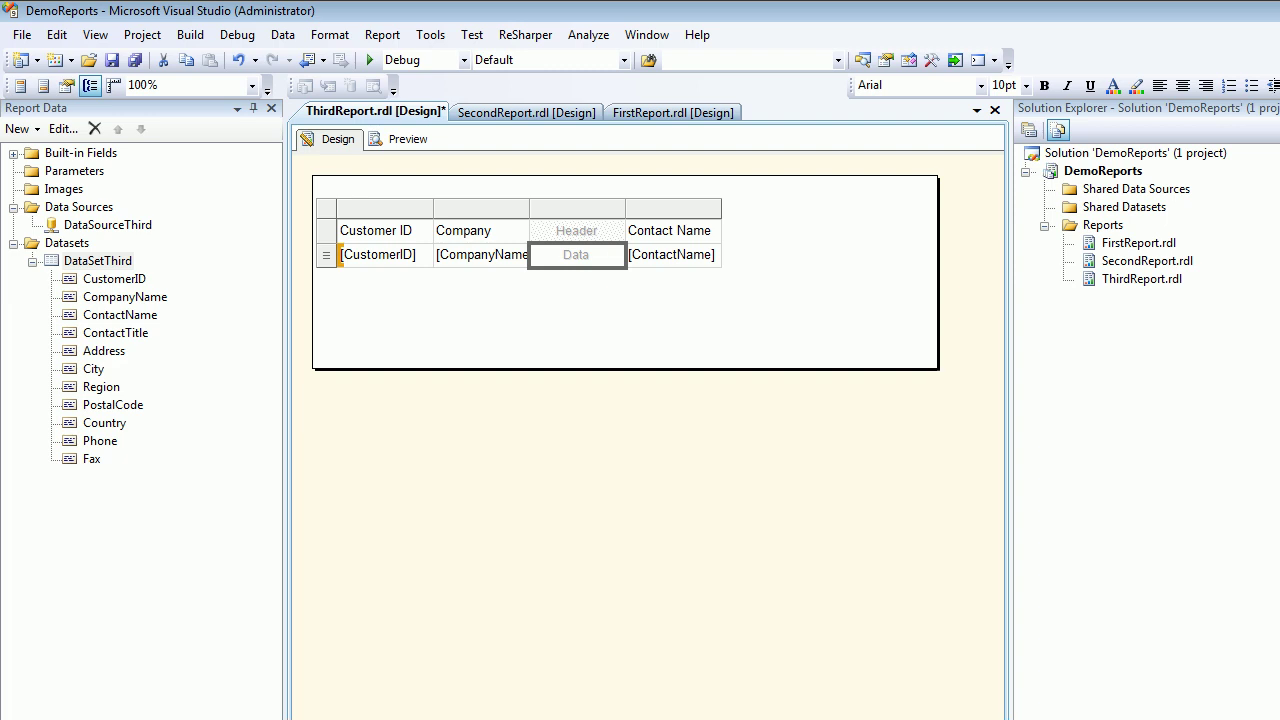
{"action": "left_click_drag", "start_coordinate": [115, 333], "coordinate": [579, 255]}
{"action": "left_click", "coordinate": [600, 320]}
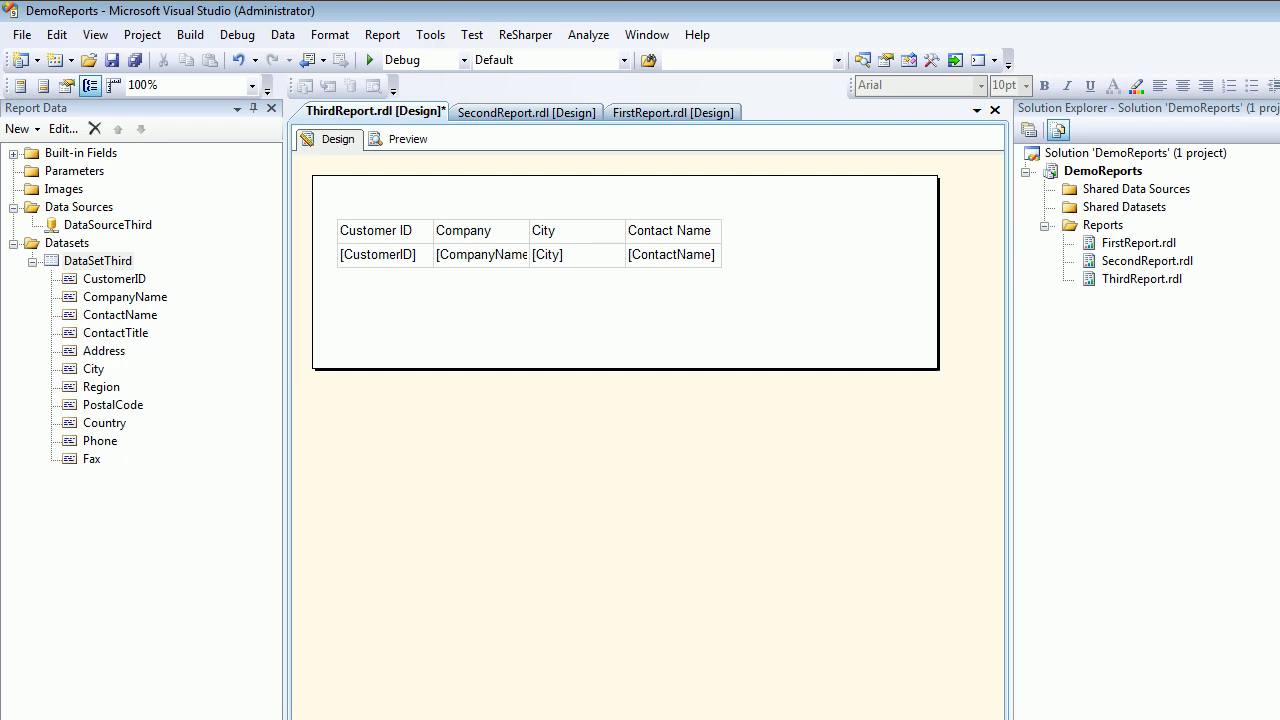
- Widen the customer table to nearly the full width of the report body and preview the report
{"action": "left_click", "coordinate": [385, 231]}
{"action": "left_click", "coordinate": [351, 219]}
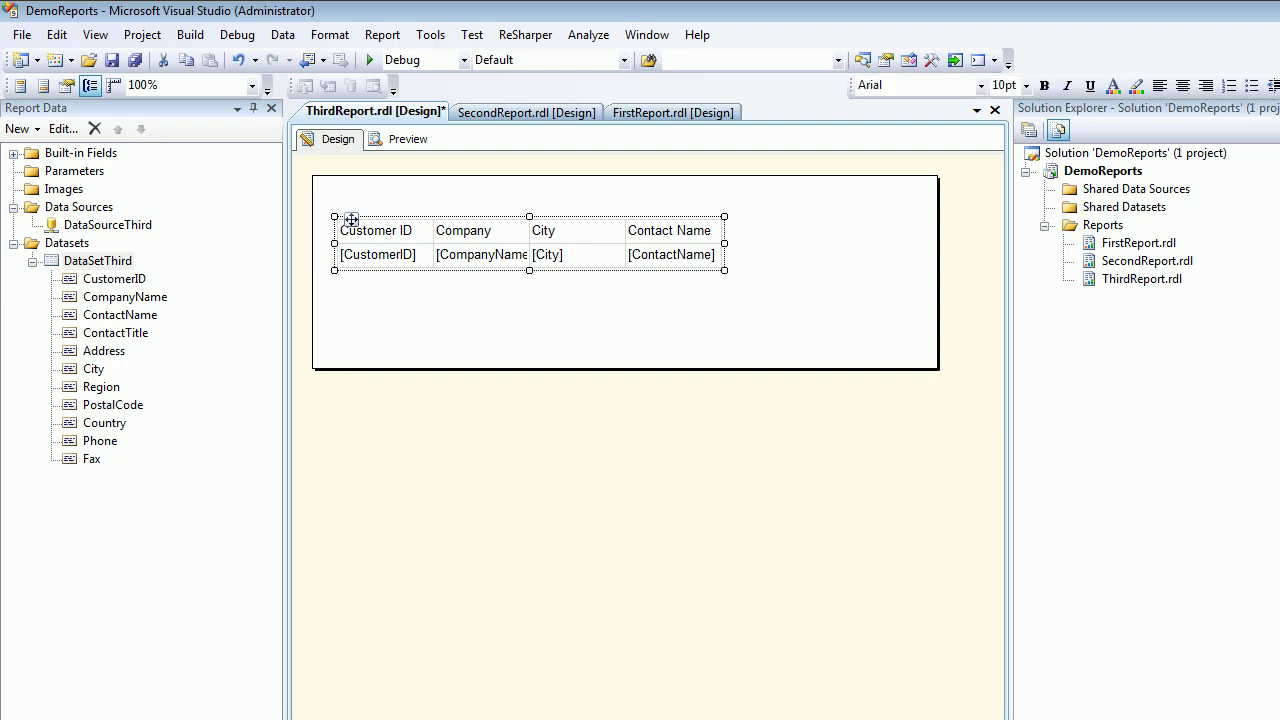
{"action": "left_click_drag", "start_coordinate": [724, 243], "coordinate": [924, 243]}
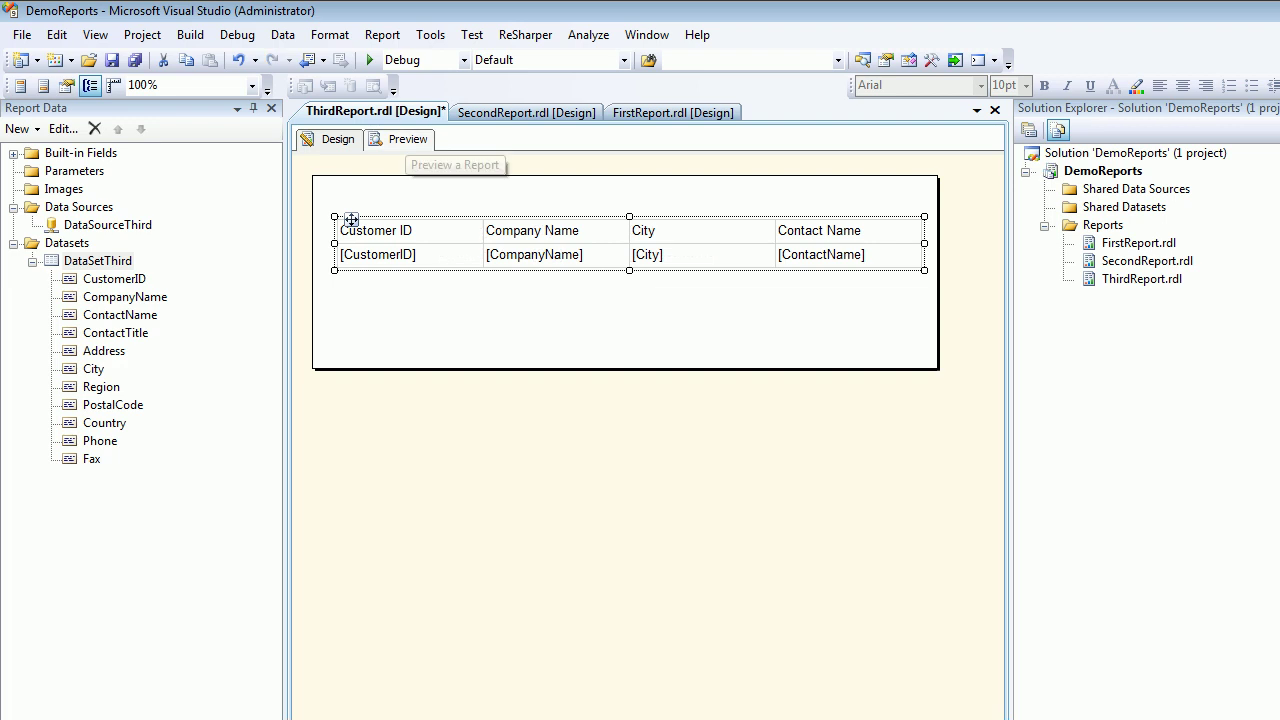
{"action": "left_click", "coordinate": [405, 140]}
{"action": "left_click", "coordinate": [400, 139]}
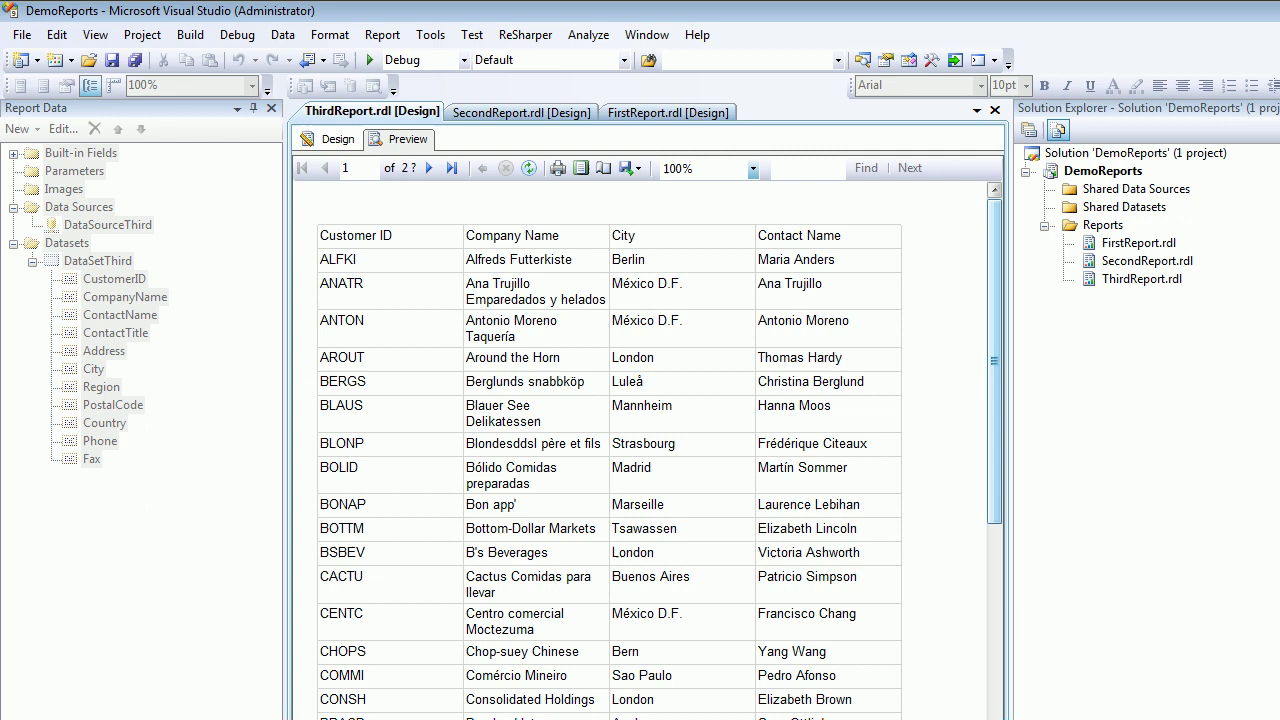
{"action": "mouse_move", "coordinate": [994, 361]}
{"action": "left_mouse_down"}
{"action": "mouse_move", "coordinate": [994, 616]}
{"action": "mouse_move", "coordinate": [994, 361]}
{"action": "left_mouse_up"}
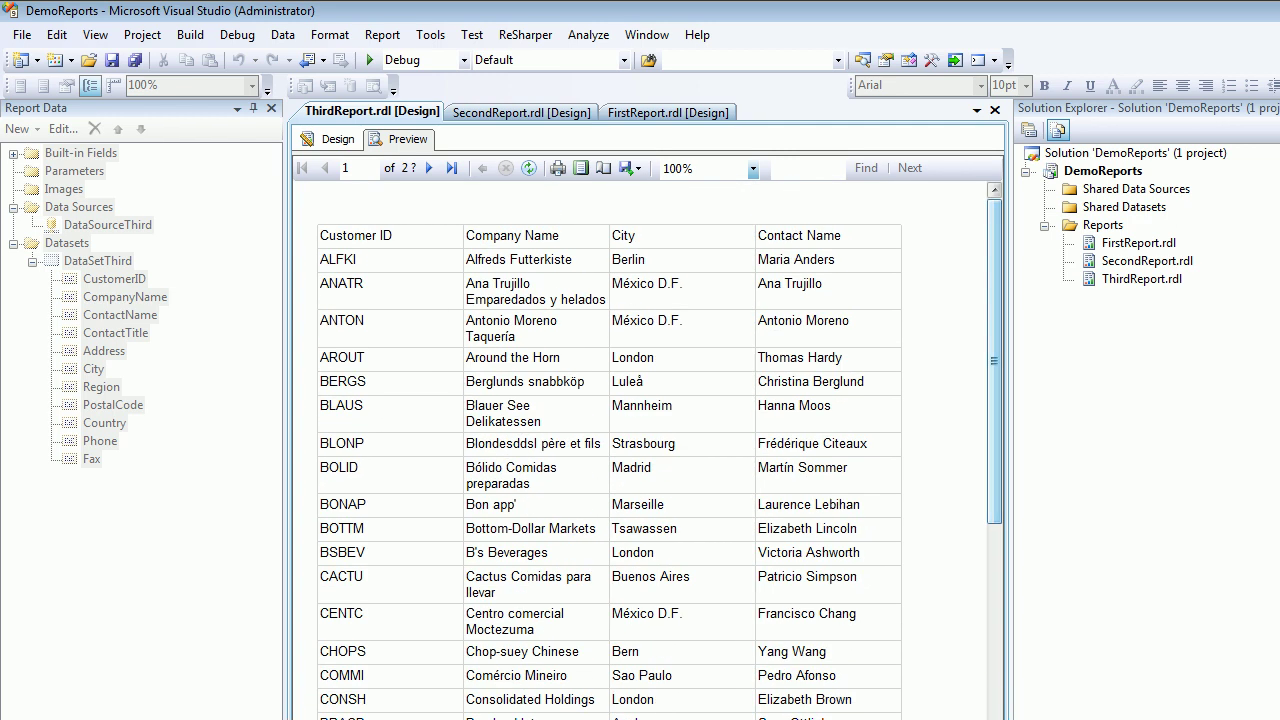
- Change the DataSetThird query to "select top 20 * from customers" and accept the dataset properties
{"action": "left_click", "coordinate": [330, 139]}
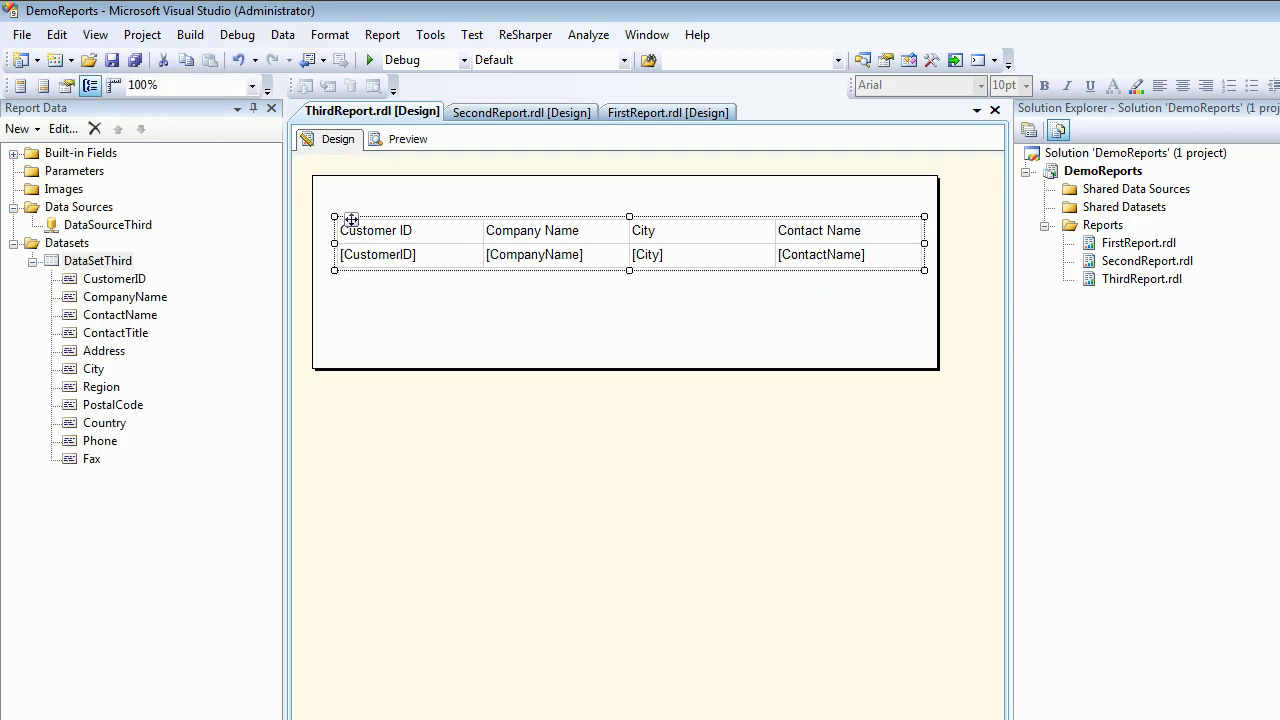
{"action": "right_click", "coordinate": [86, 261]}
{"action": "left_click", "coordinate": [167, 372]}
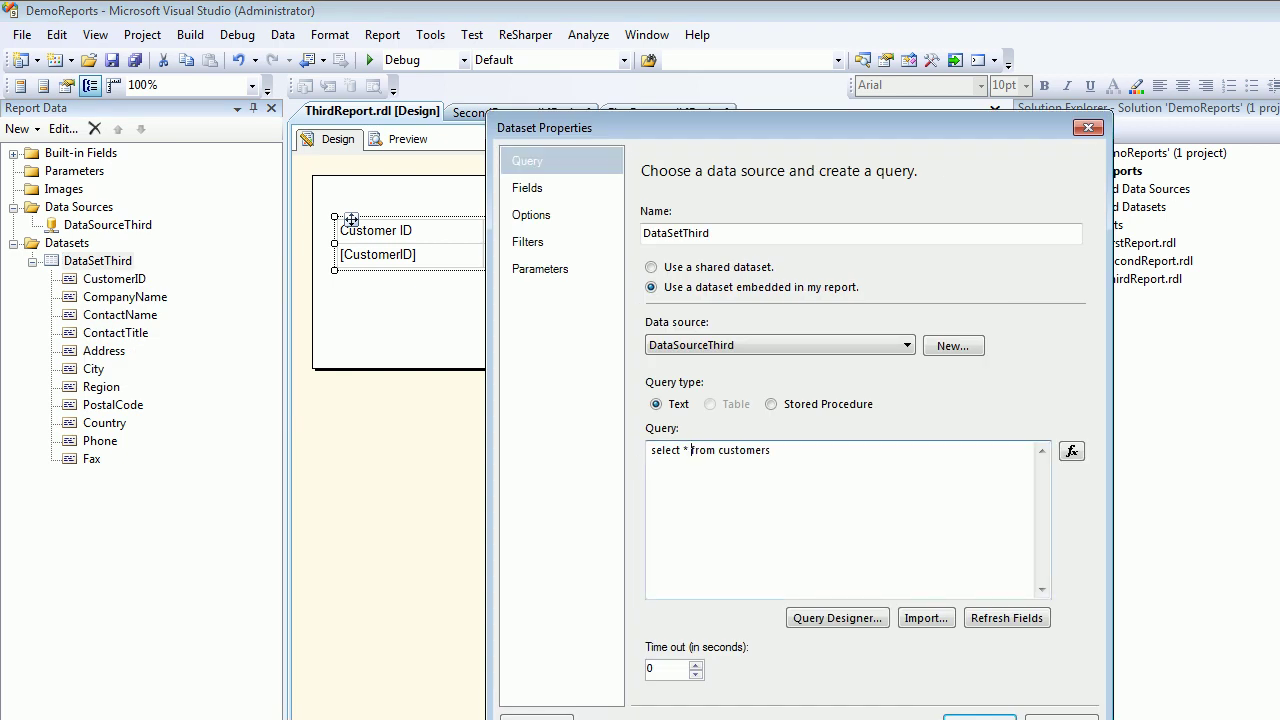
{"action": "left_click_drag", "start_coordinate": [690, 450], "coordinate": [683, 450]}
{"action": "type", "text": "top 20 *"}
{"action": "left_click", "coordinate": [979, 717]}
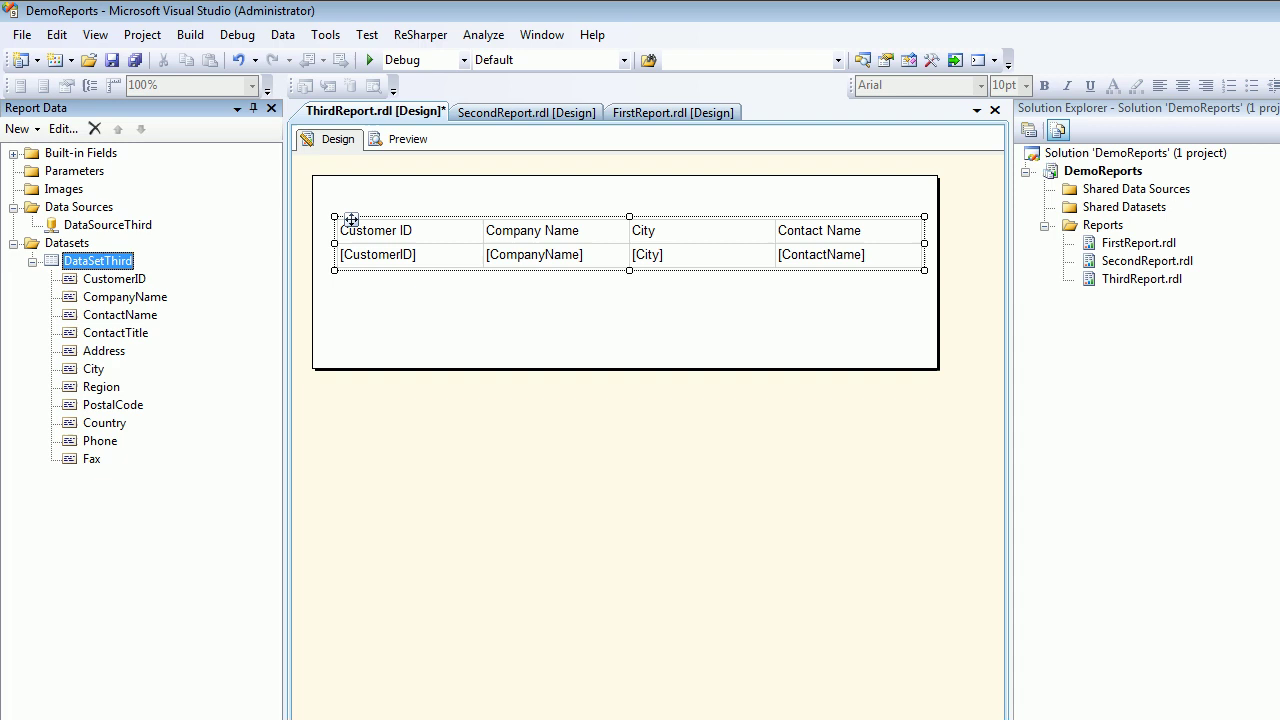
- Save the report and preview the table with the limited query
{"action": "key", "text": "ctrl+s"}
{"action": "left_click", "coordinate": [400, 139]}
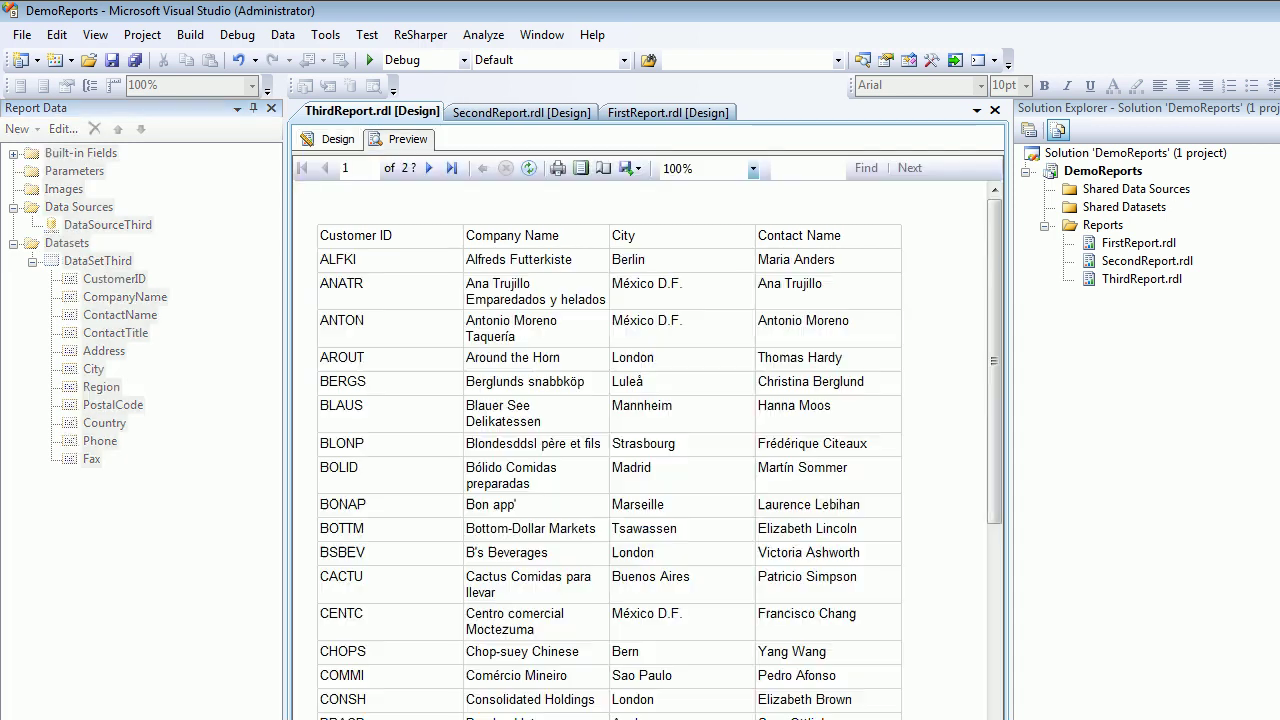
{"action": "mouse_move", "coordinate": [994, 340]}
{"action": "left_mouse_down"}
{"action": "mouse_move", "coordinate": [994, 417]}
{"action": "mouse_move", "coordinate": [994, 340]}
{"action": "left_mouse_up"}
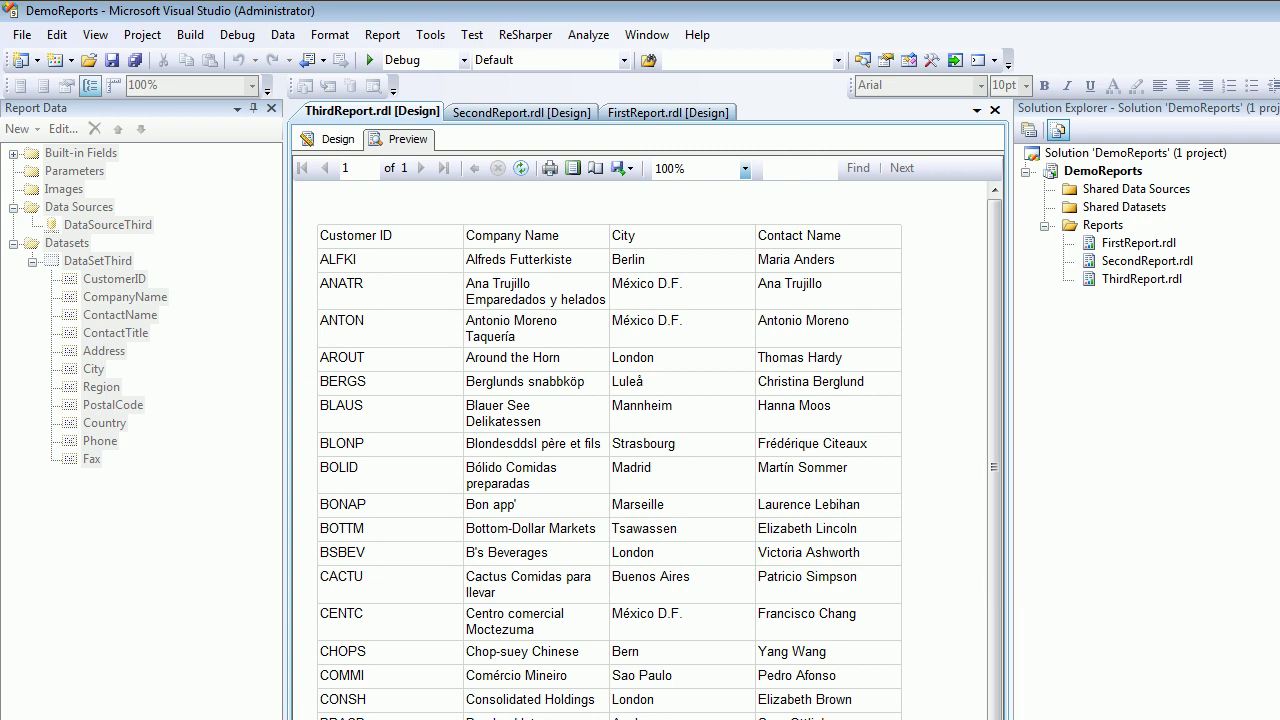
- Return to the report design and insert a matrix below the customer table
{"action": "left_click", "coordinate": [332, 139]}
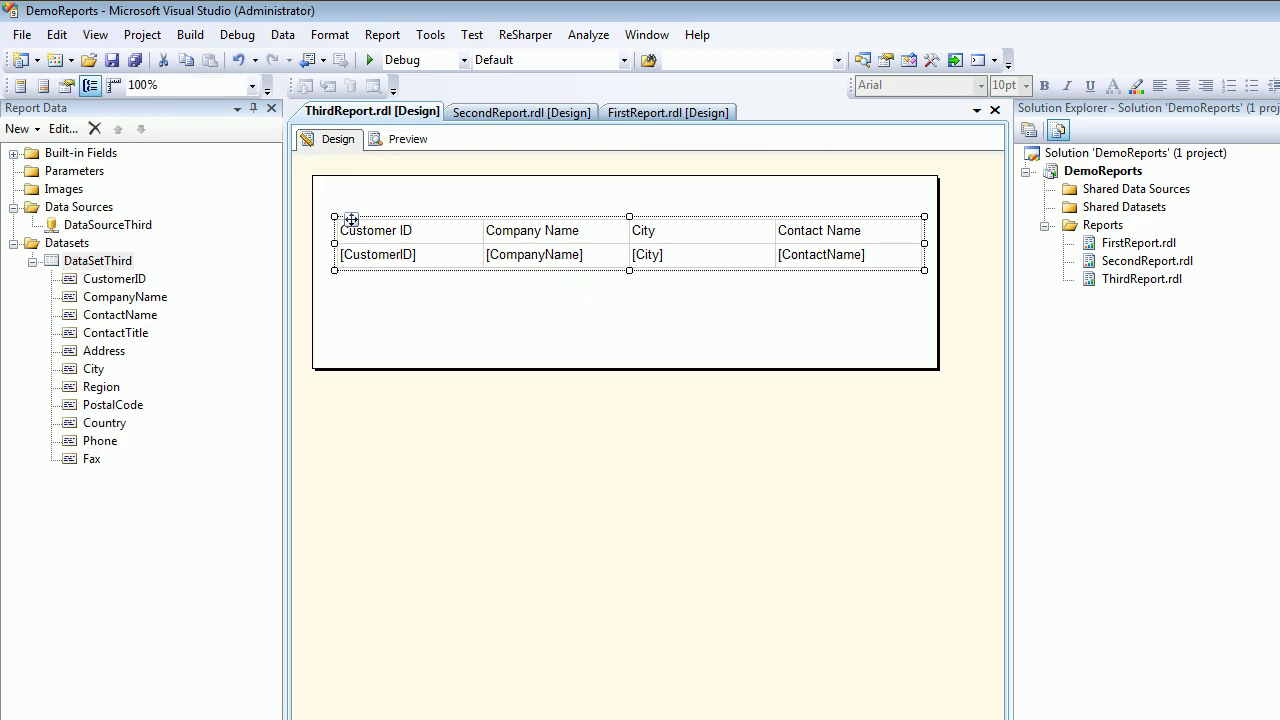
{"action": "left_click", "coordinate": [140, 718]}
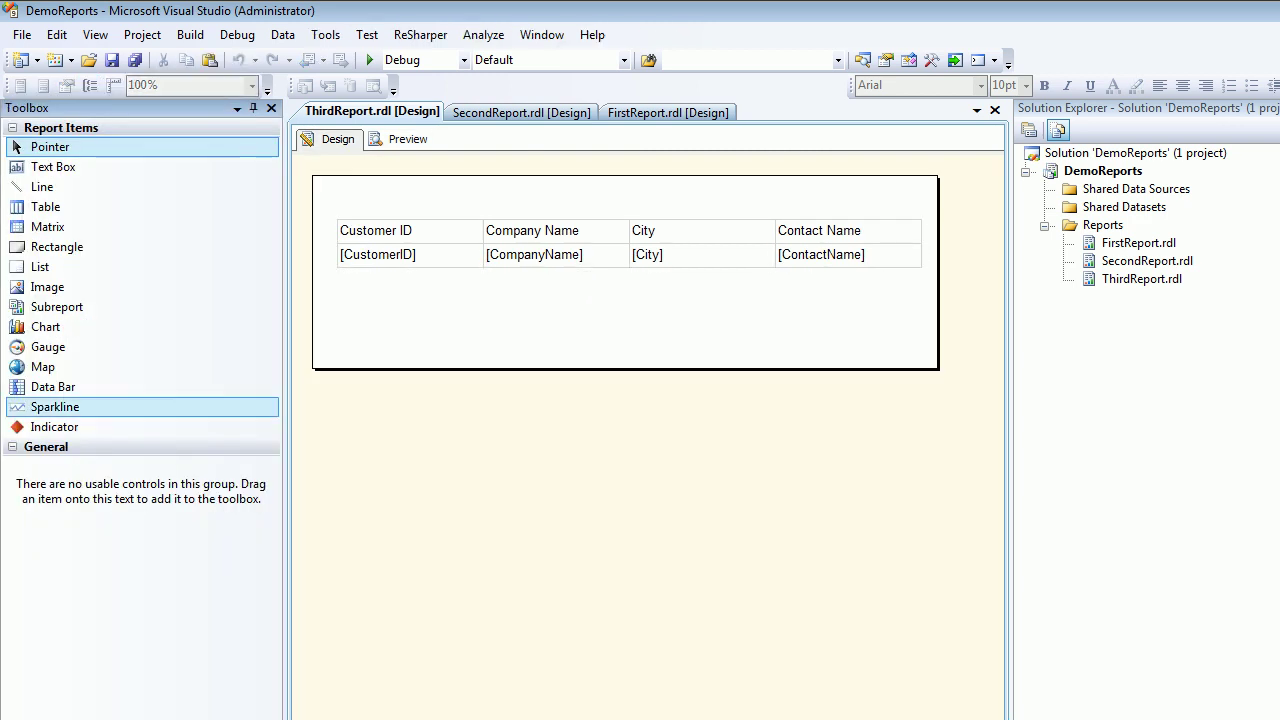
{"action": "left_click", "coordinate": [47, 227]}
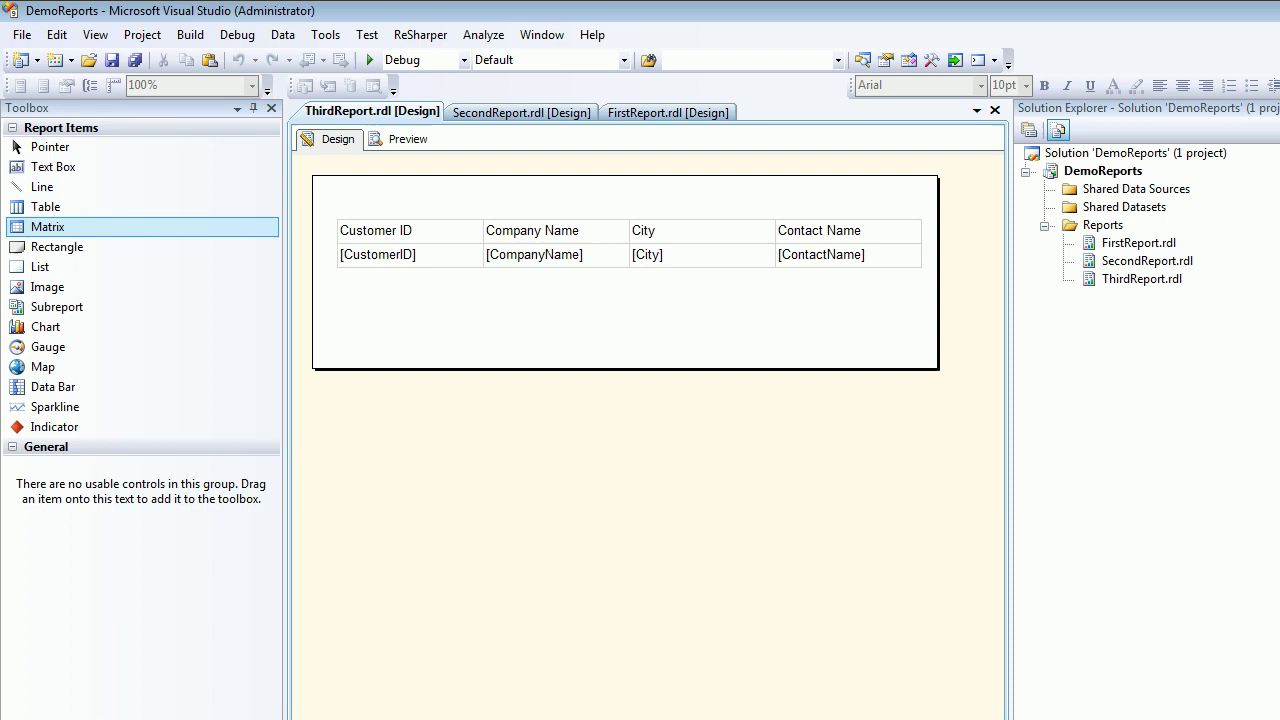
{"action": "left_click", "coordinate": [384, 311]}
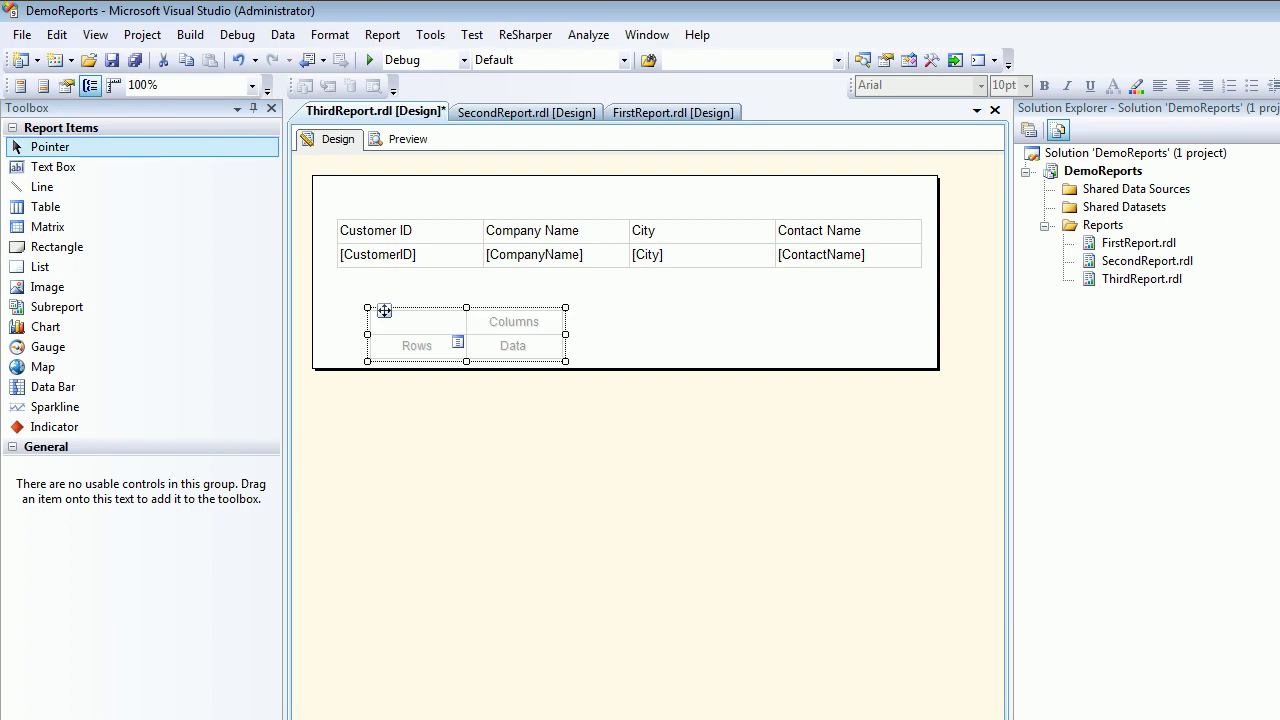
- Fill the matrix with CompanyName for the rows, City for the columns and ContactName for the data
{"action": "left_click", "coordinate": [418, 346]}
{"action": "key", "text": "ctrl+alt+d"}
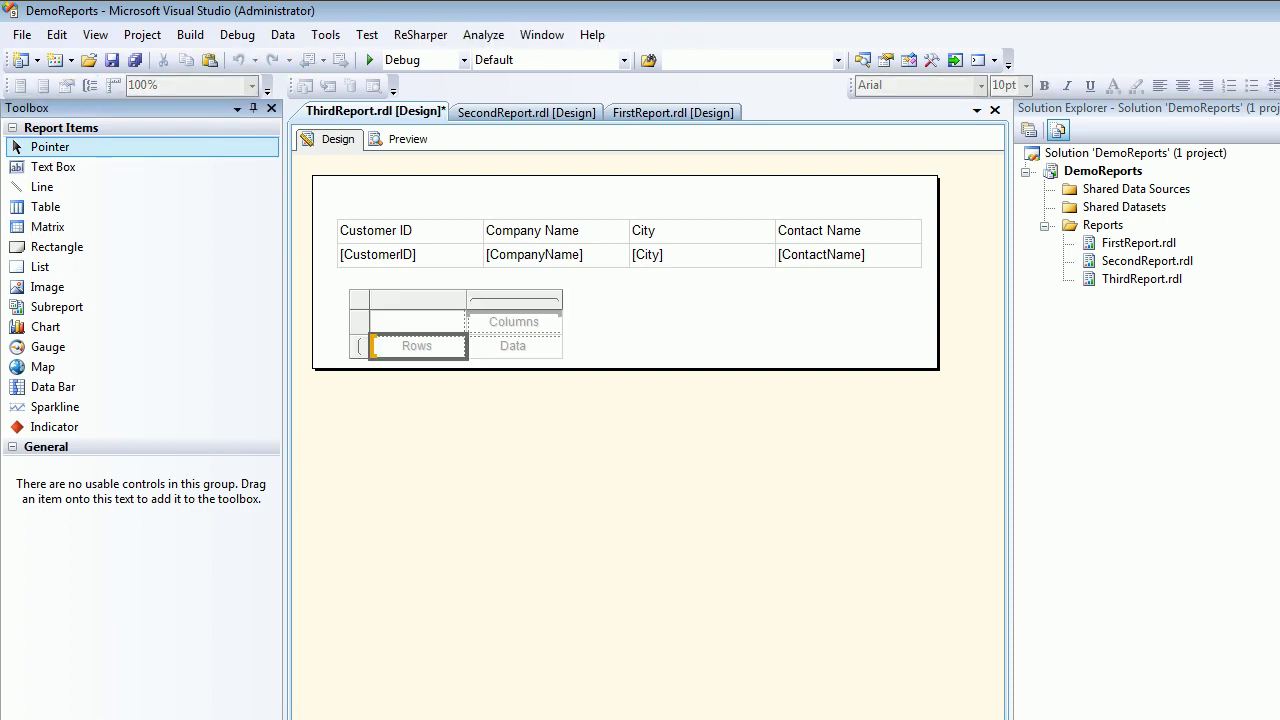
{"action": "left_click_drag", "start_coordinate": [125, 296], "coordinate": [417, 345]}
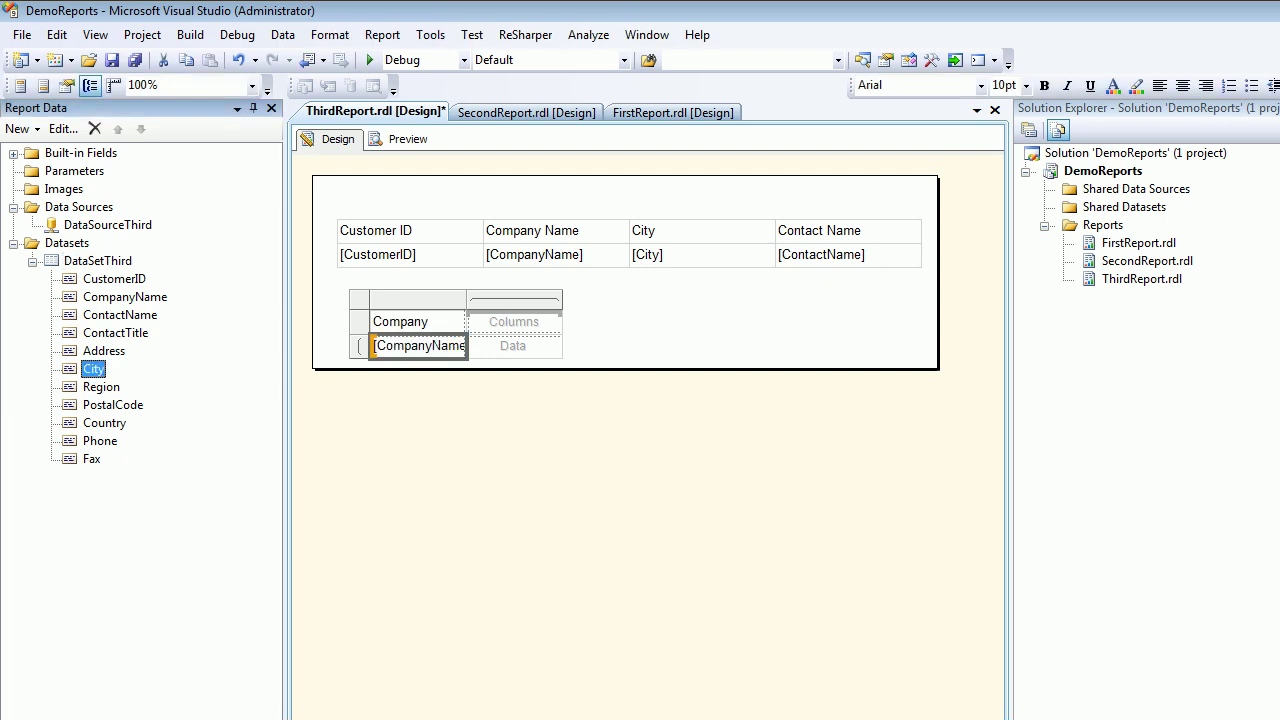
{"action": "left_click_drag", "start_coordinate": [93, 369], "coordinate": [514, 322]}
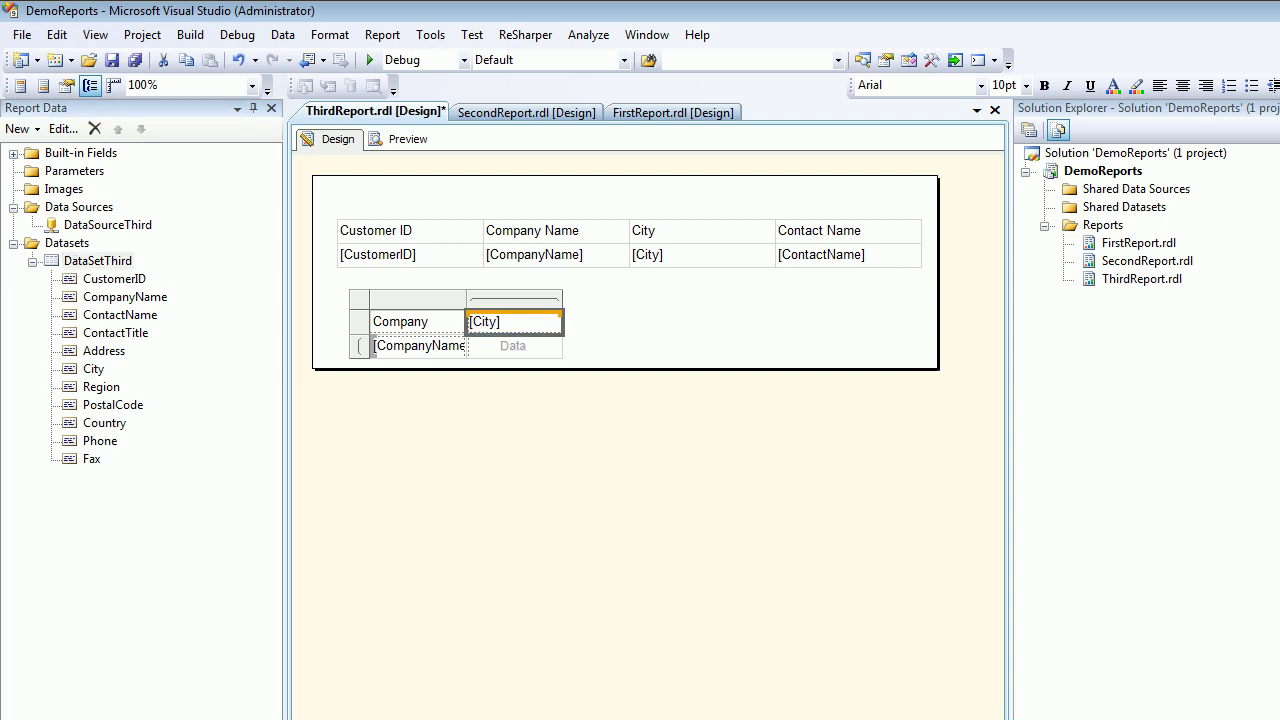
{"action": "left_click_drag", "start_coordinate": [120, 315], "coordinate": [552, 340]}
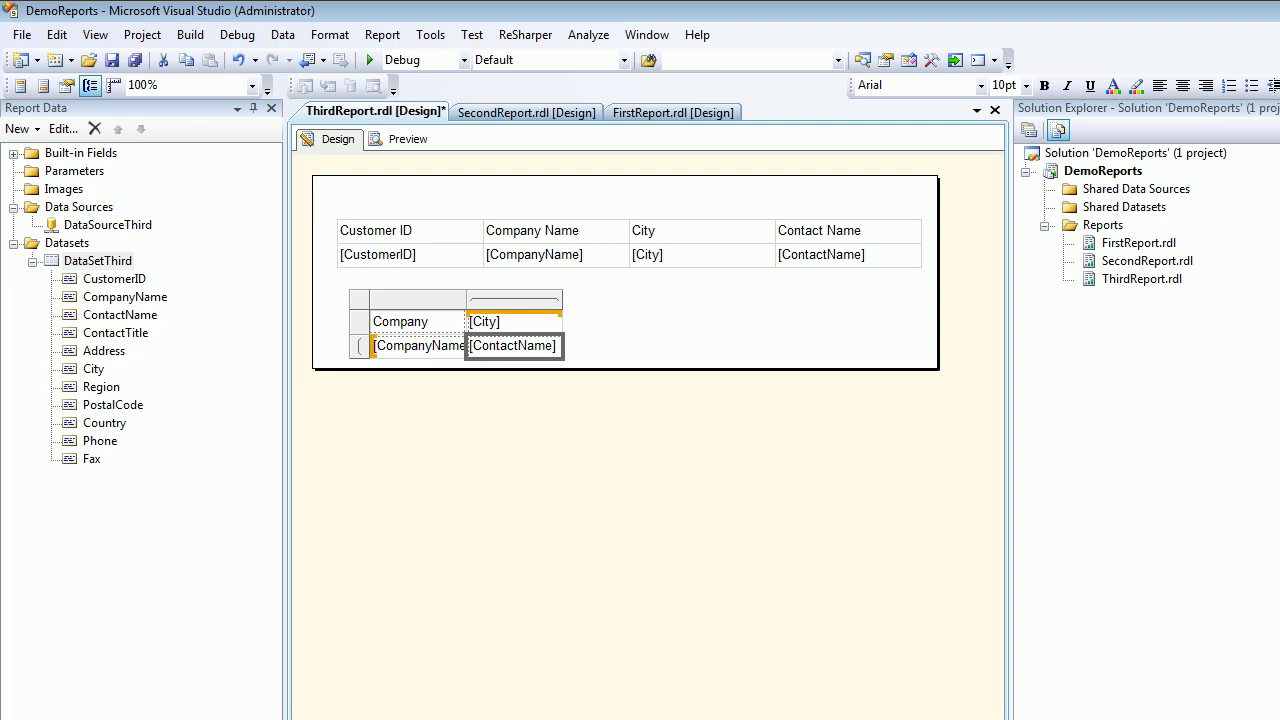
- Save the report and preview it with both the table and the matrix
{"action": "key", "text": "ctrl+s"}
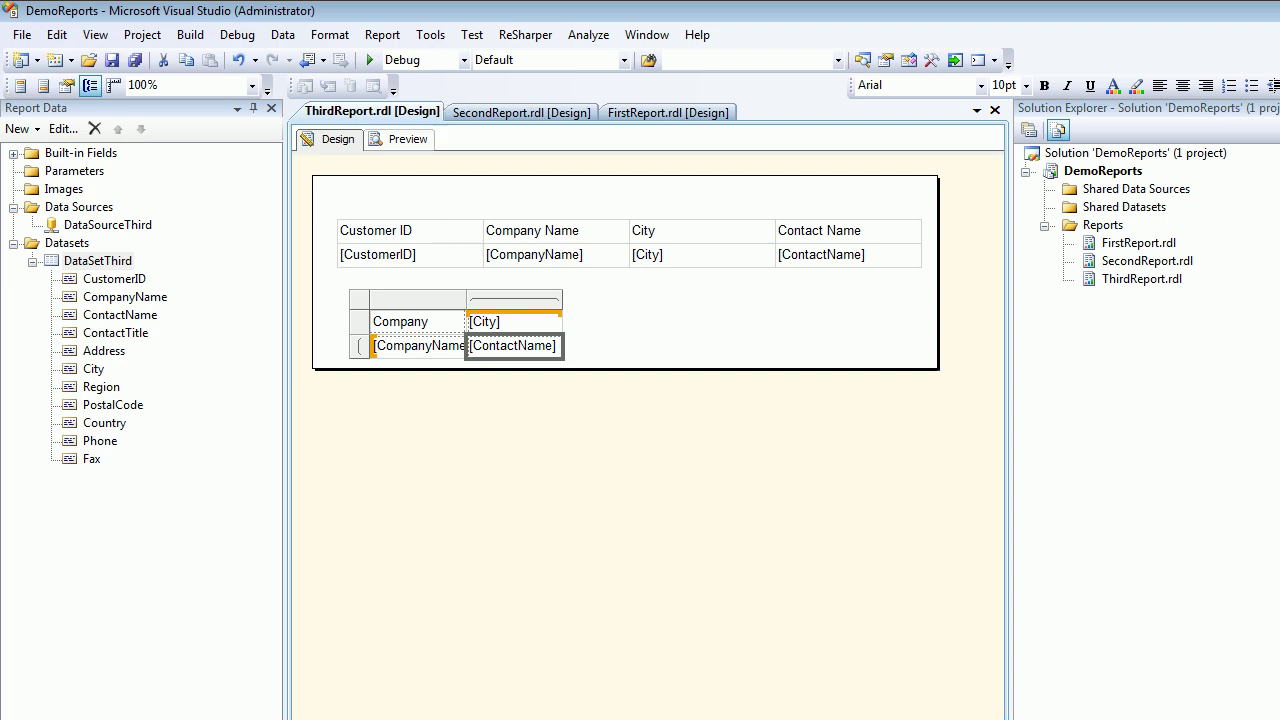
{"action": "left_click", "coordinate": [400, 139]}
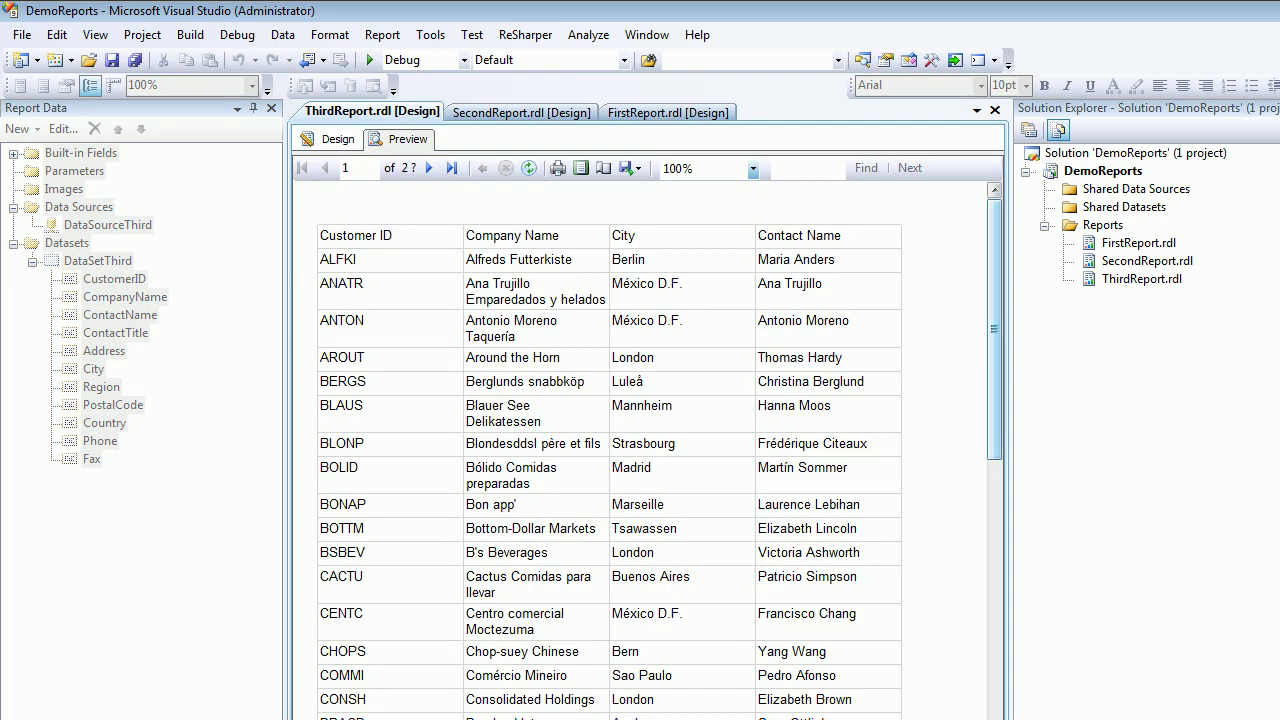
{"action": "mouse_move", "coordinate": [994, 329]}
{"action": "left_mouse_down"}
{"action": "mouse_move", "coordinate": [994, 608]}
{"action": "mouse_move", "coordinate": [994, 329]}
{"action": "left_mouse_up"}
- Return to the report design and delete the customer table above the matrix
{"action": "left_click", "coordinate": [337, 139]}
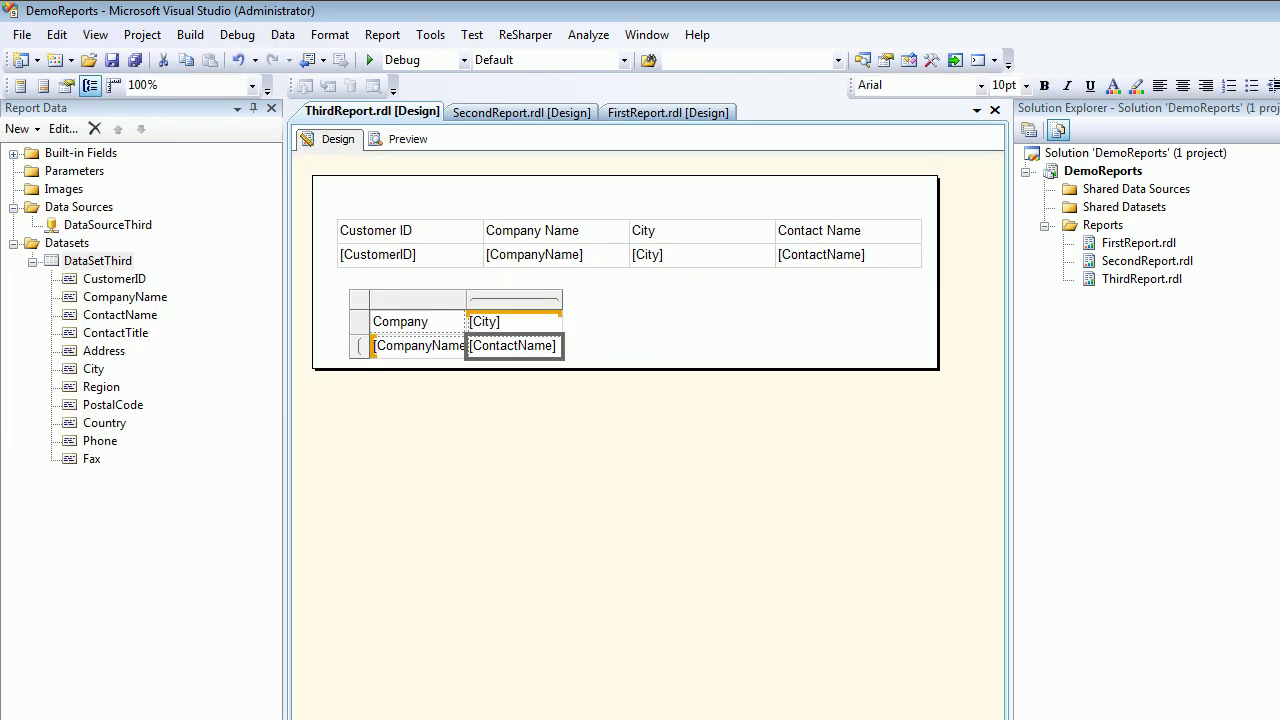
{"action": "left_click", "coordinate": [420, 231]}
{"action": "left_click", "coordinate": [326, 208]}
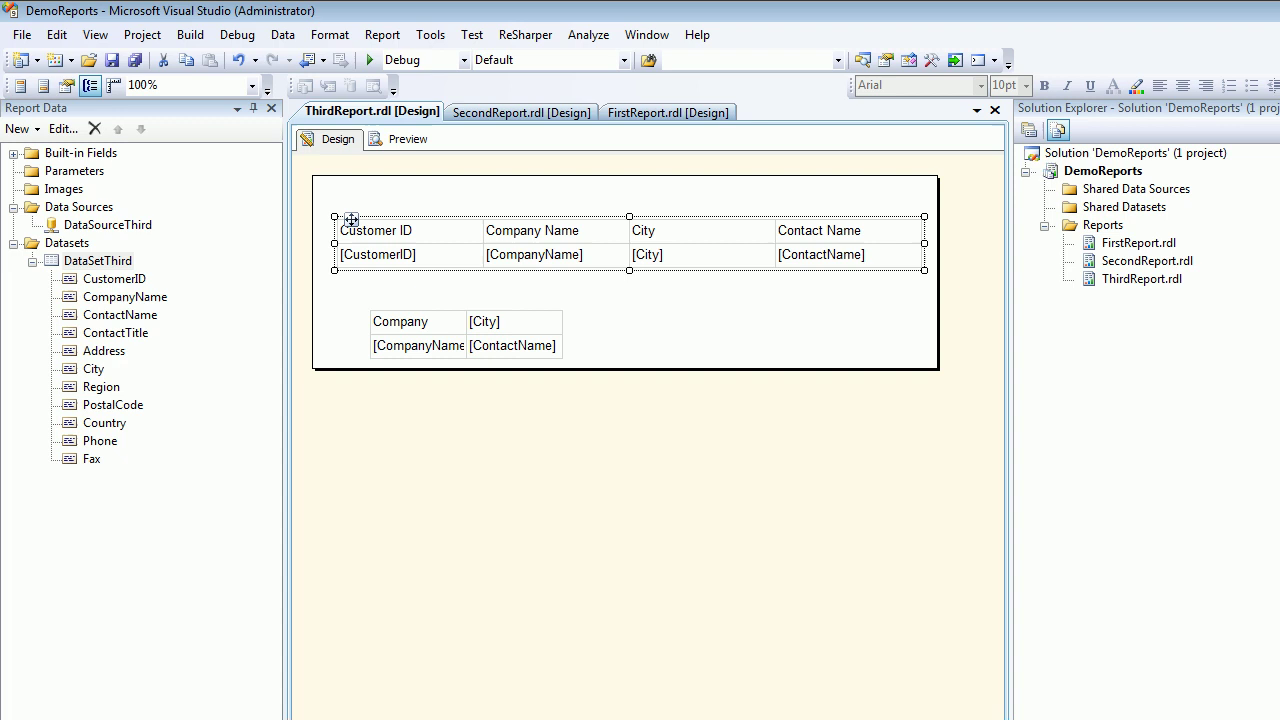
{"action": "key", "text": "Delete"}
- Move the matrix to the upper left of the report body and widen it to nearly the full body width
{"action": "double_click", "coordinate": [401, 321]}
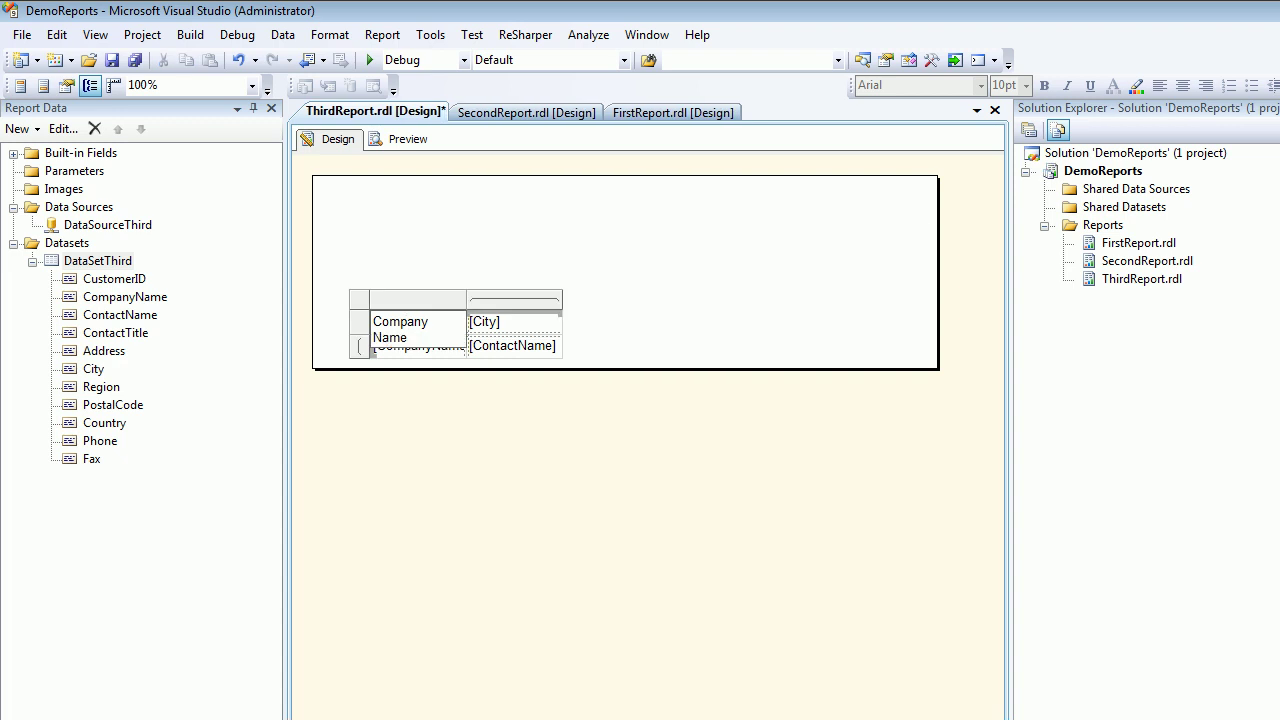
{"action": "left_click", "coordinate": [384, 311]}
{"action": "left_click_drag", "start_coordinate": [384, 311], "coordinate": [344, 209]}
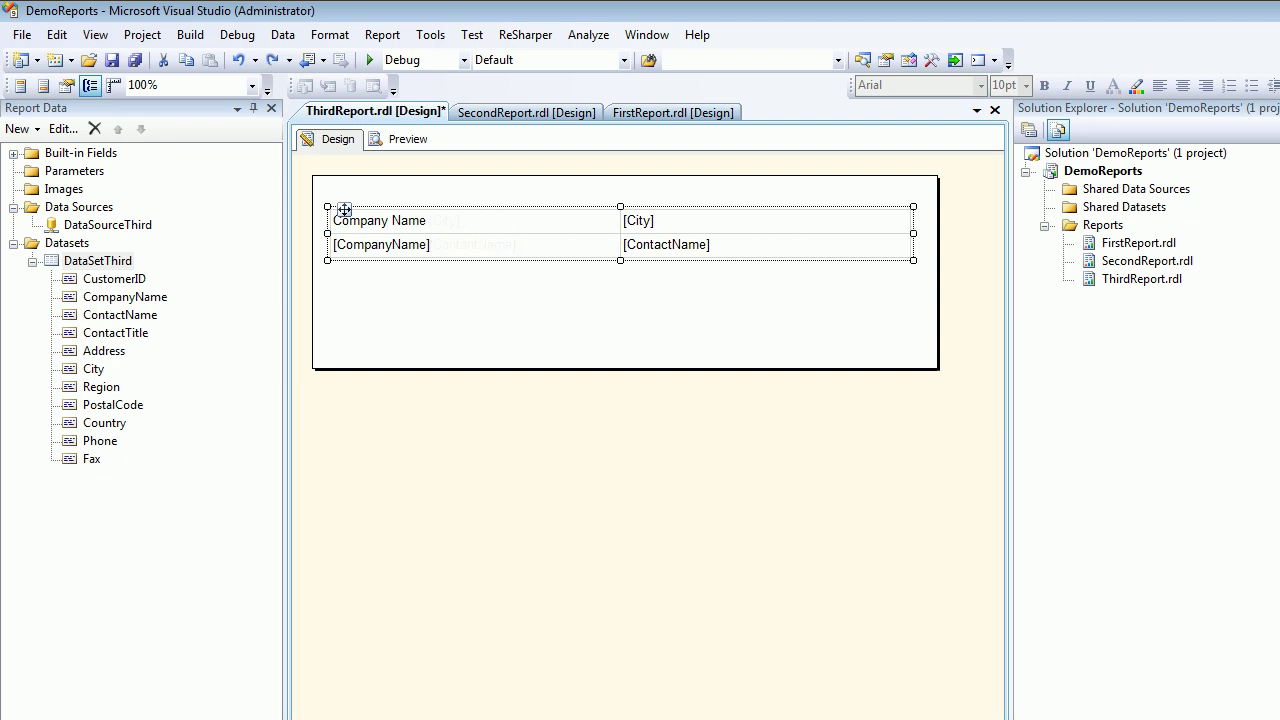
- Save the report and preview the matrix in a widened document area
{"action": "key", "text": "ctrl+s"}
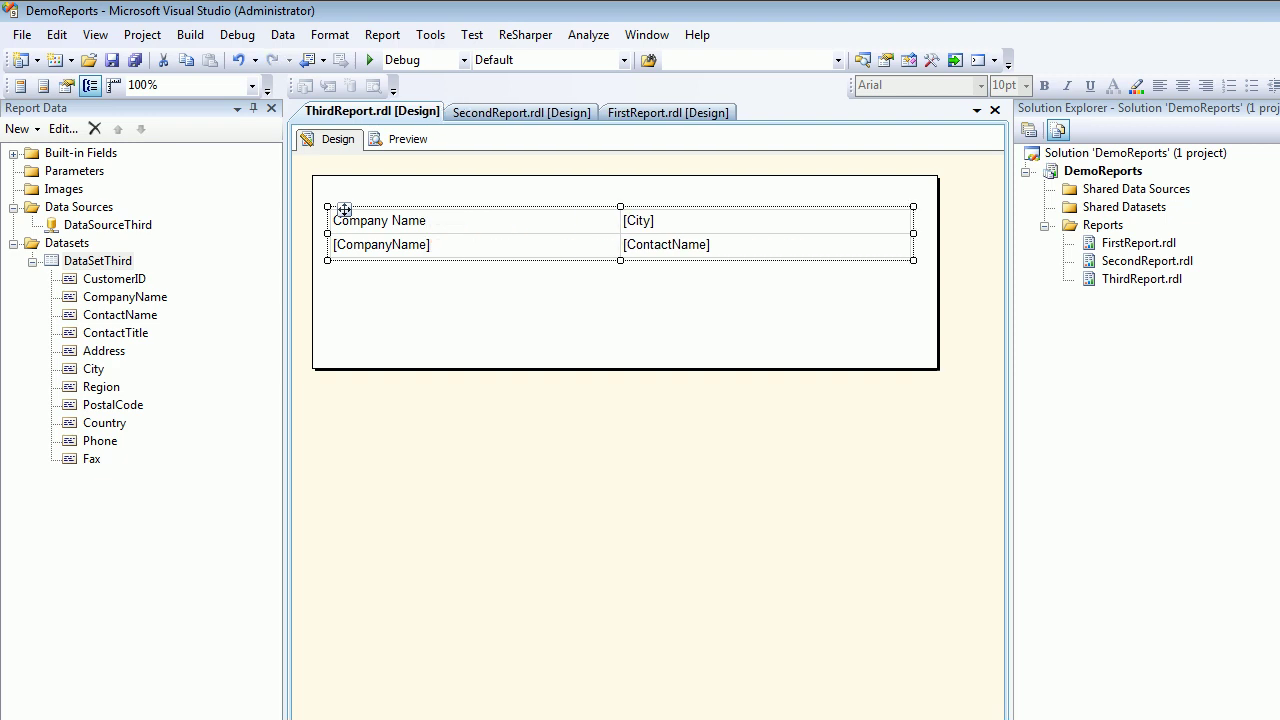
{"action": "left_click", "coordinate": [400, 139]}
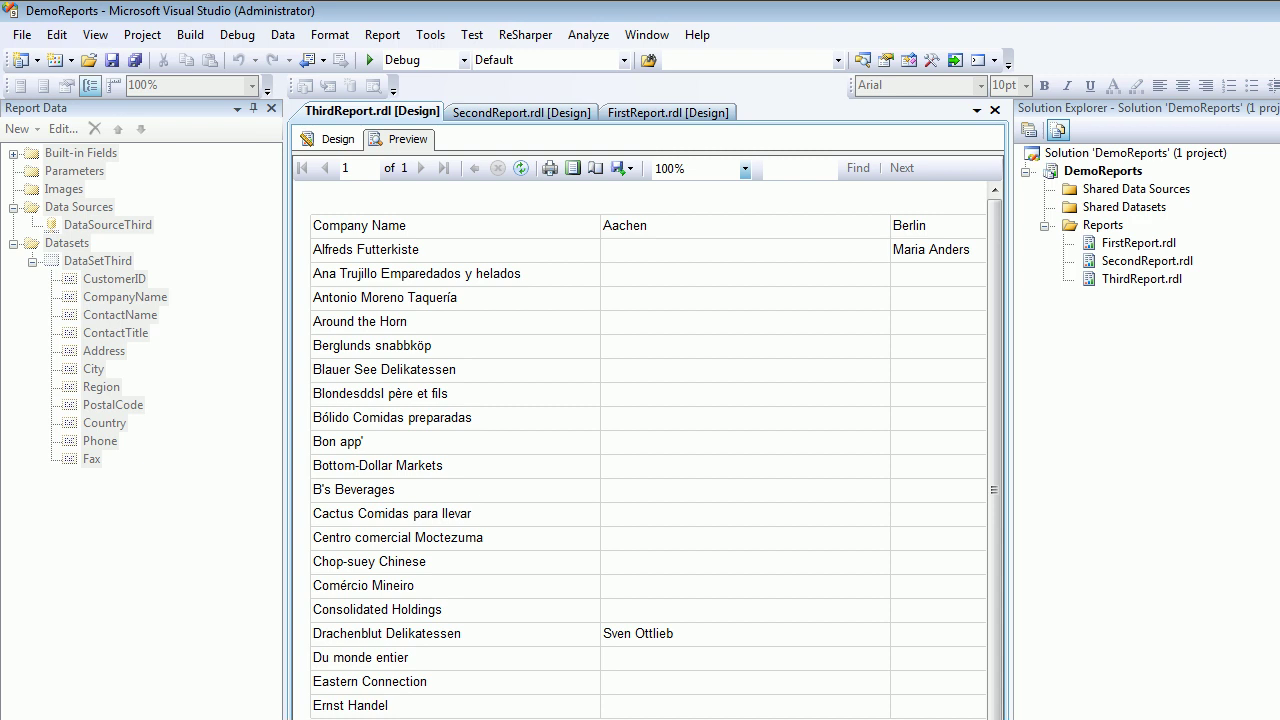
{"action": "left_click_drag", "start_coordinate": [1010, 420], "coordinate": [1279, 420]}
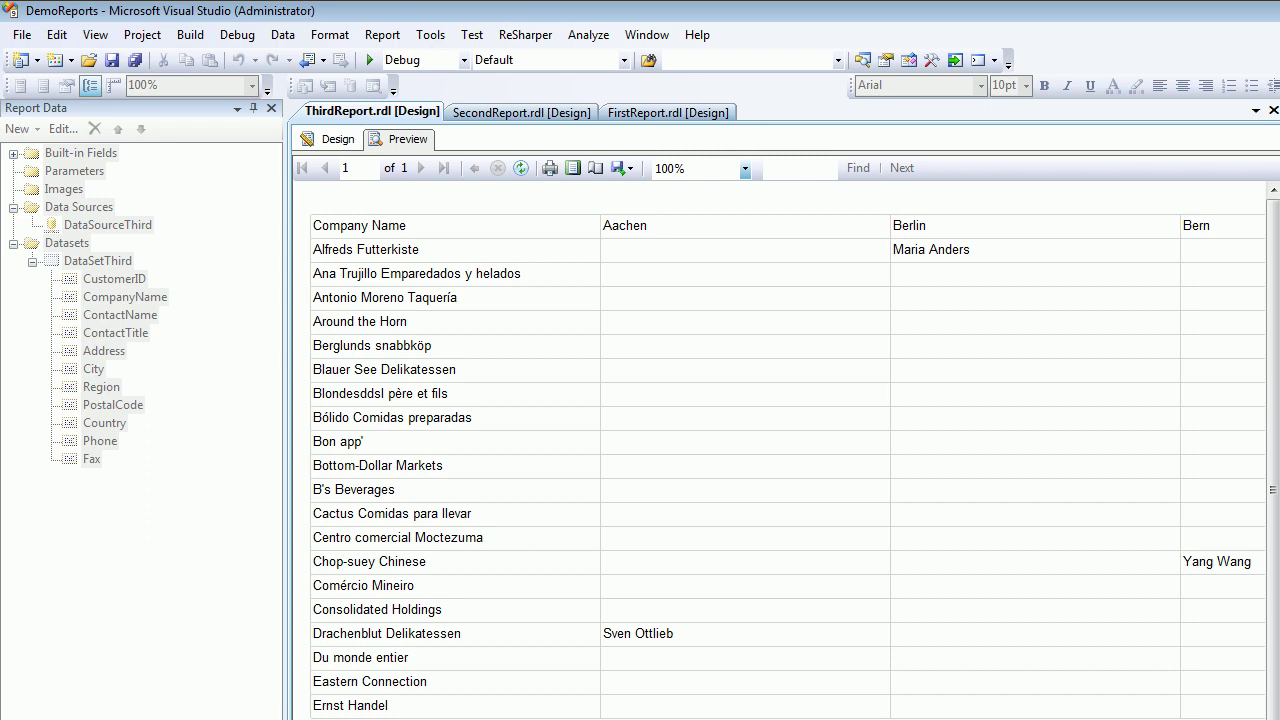
- Examine the Company Name and City header cells in the matrix design and compare them with the report preview
{"action": "left_click", "coordinate": [330, 139]}
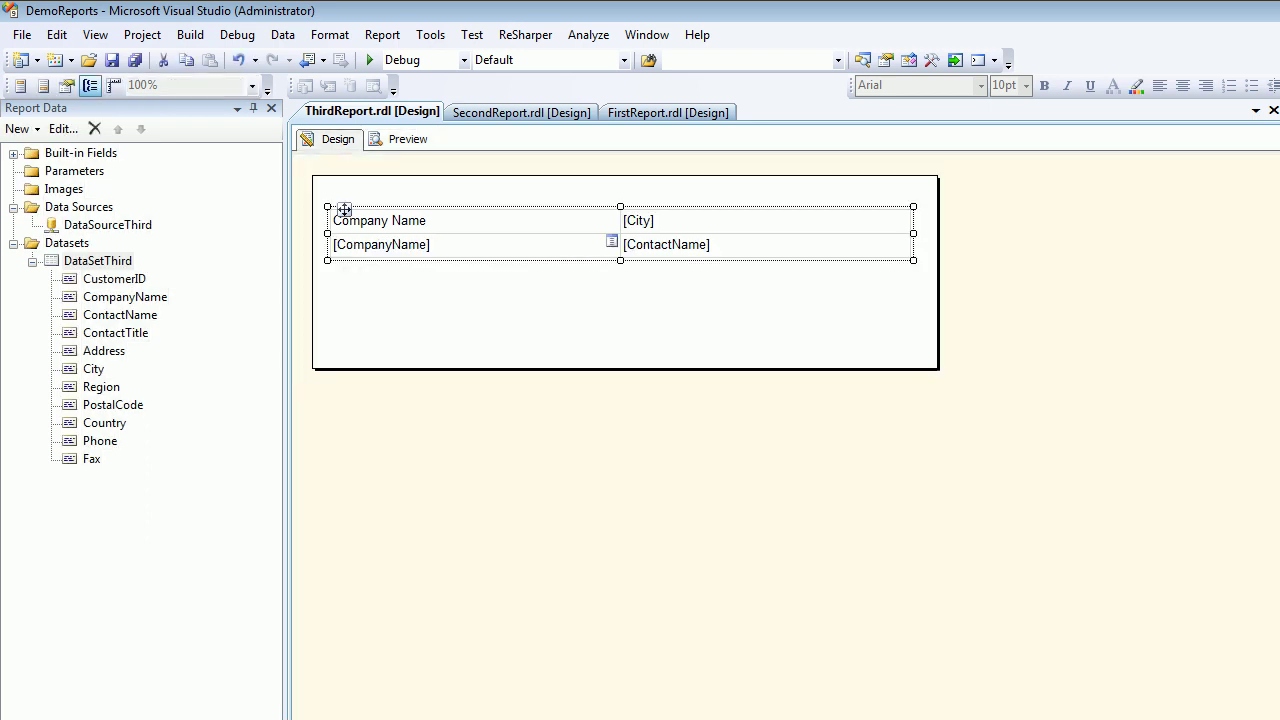
{"action": "left_click", "coordinate": [400, 221]}
{"action": "left_click", "coordinate": [640, 221]}
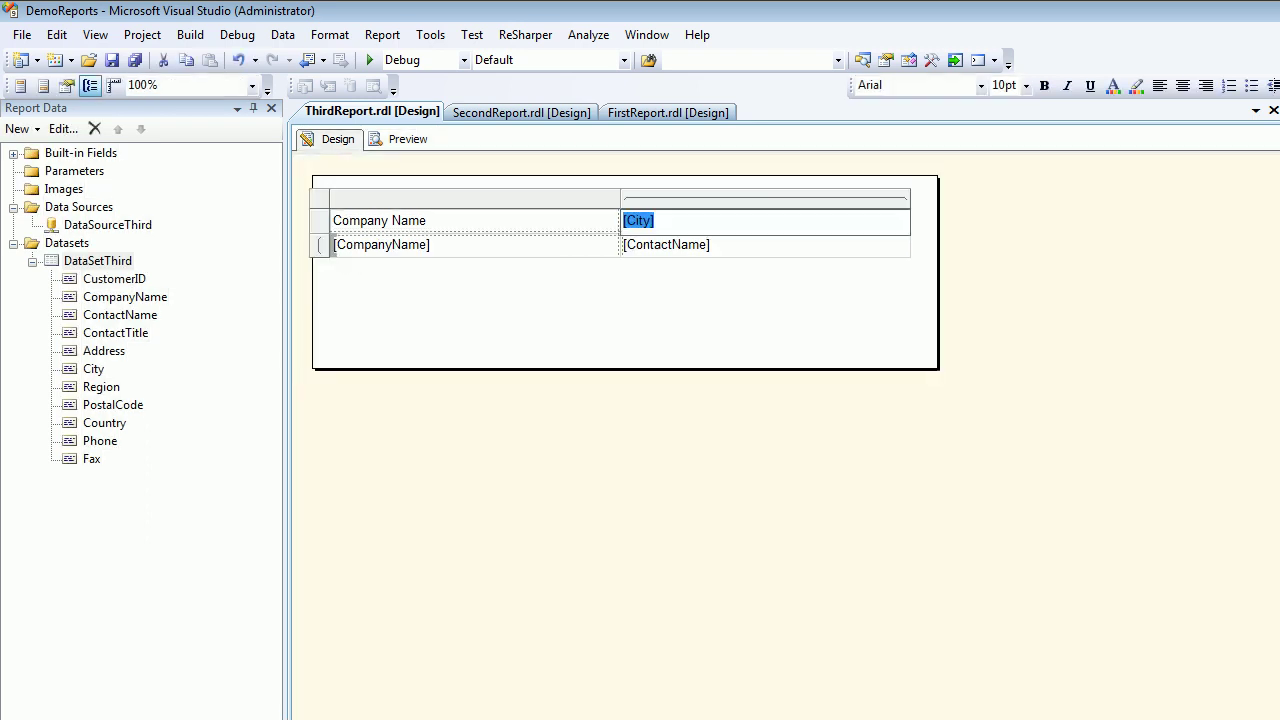
{"action": "left_click", "coordinate": [400, 221]}
{"action": "left_click", "coordinate": [396, 220]}
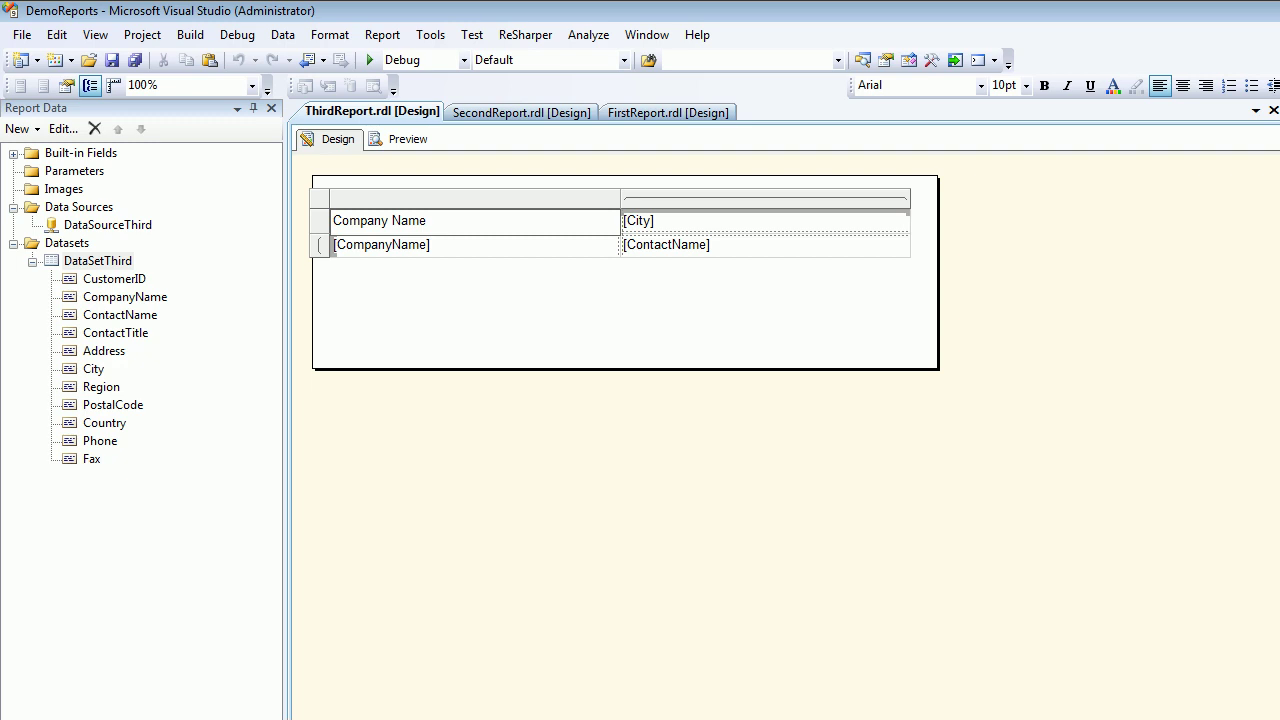
{"action": "left_click", "coordinate": [396, 139]}
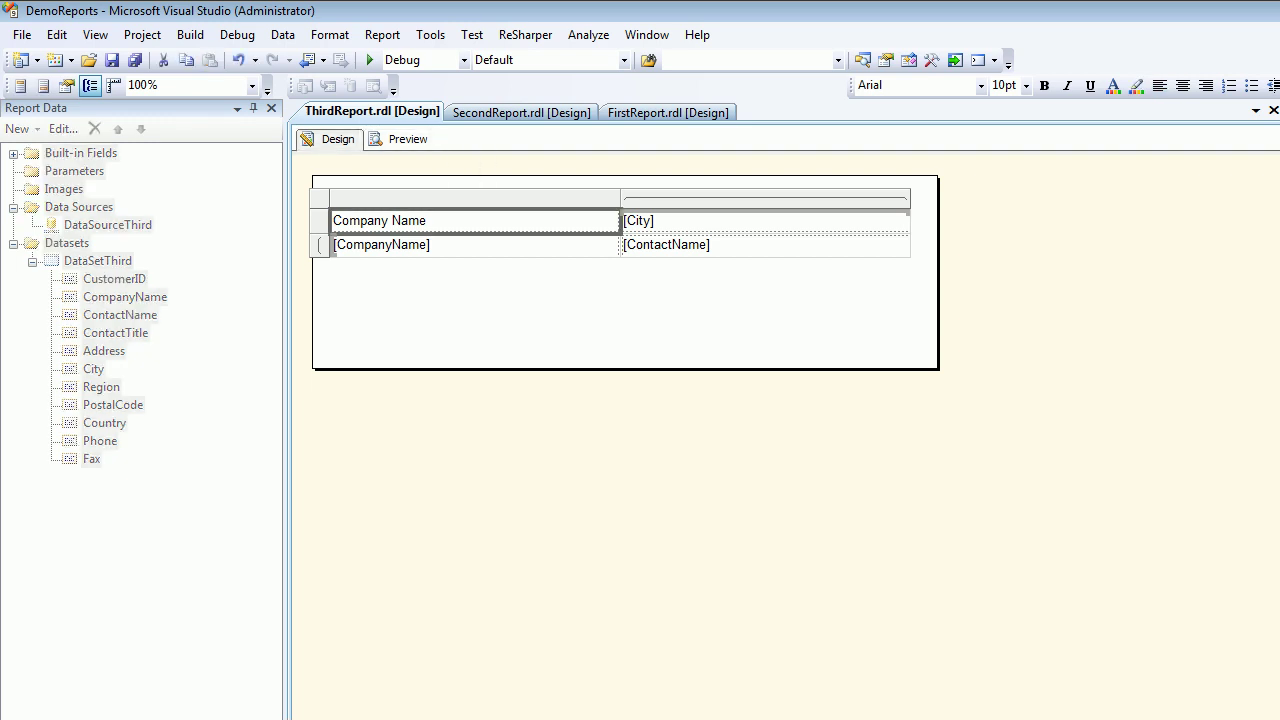
{"action": "left_click", "coordinate": [400, 139]}
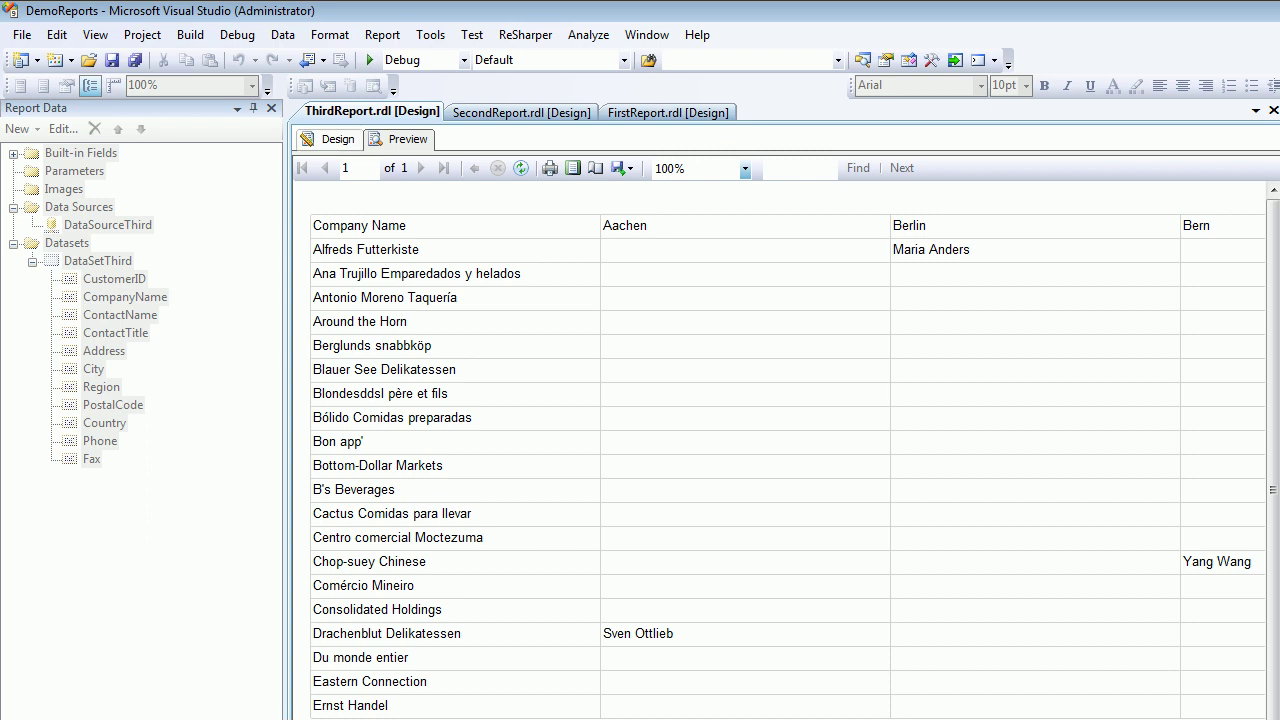
{"action": "left_click", "coordinate": [330, 139]}
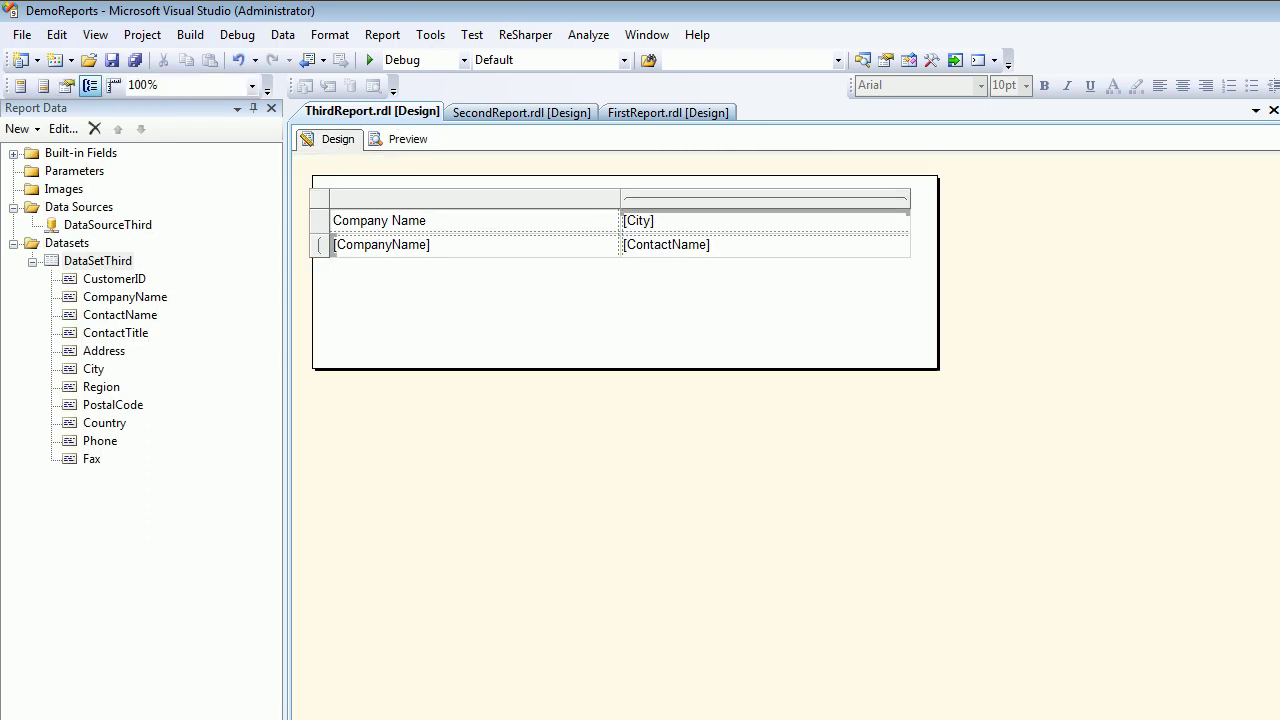
- Show the available report items and deselect the matrix
{"action": "key", "text": "ctrl+alt+x"}
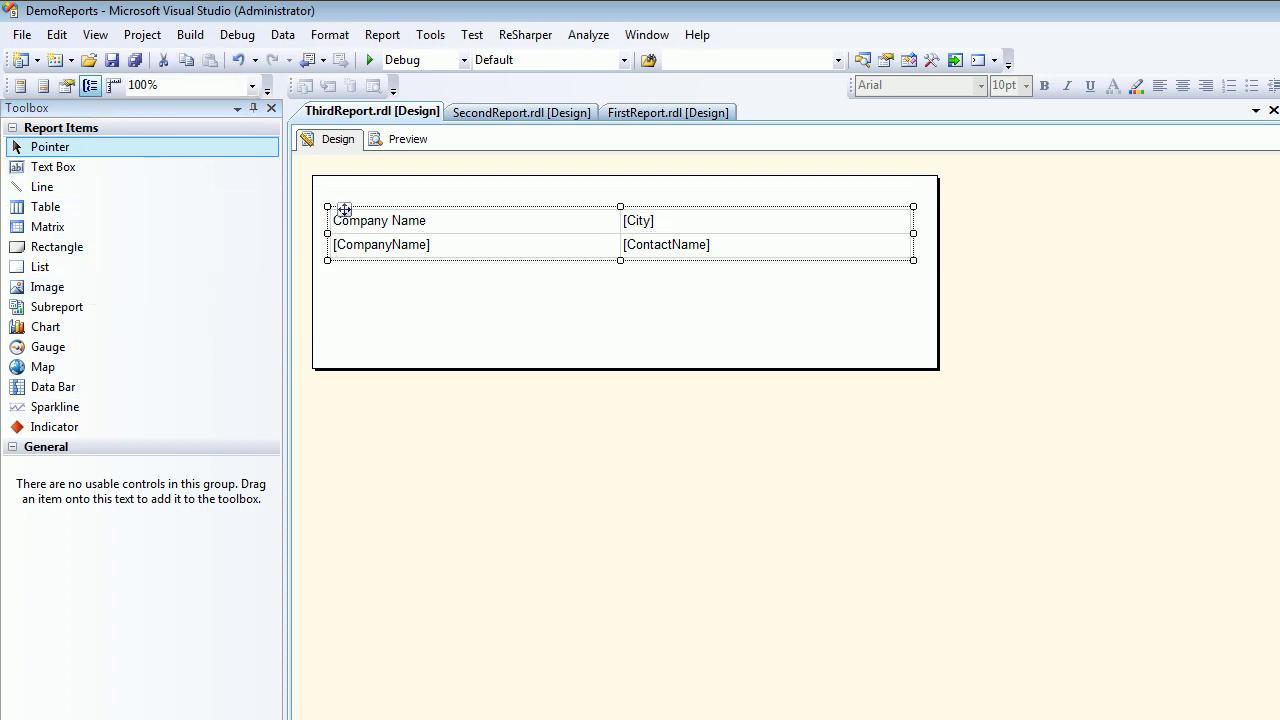
{"action": "left_click", "coordinate": [500, 318]}
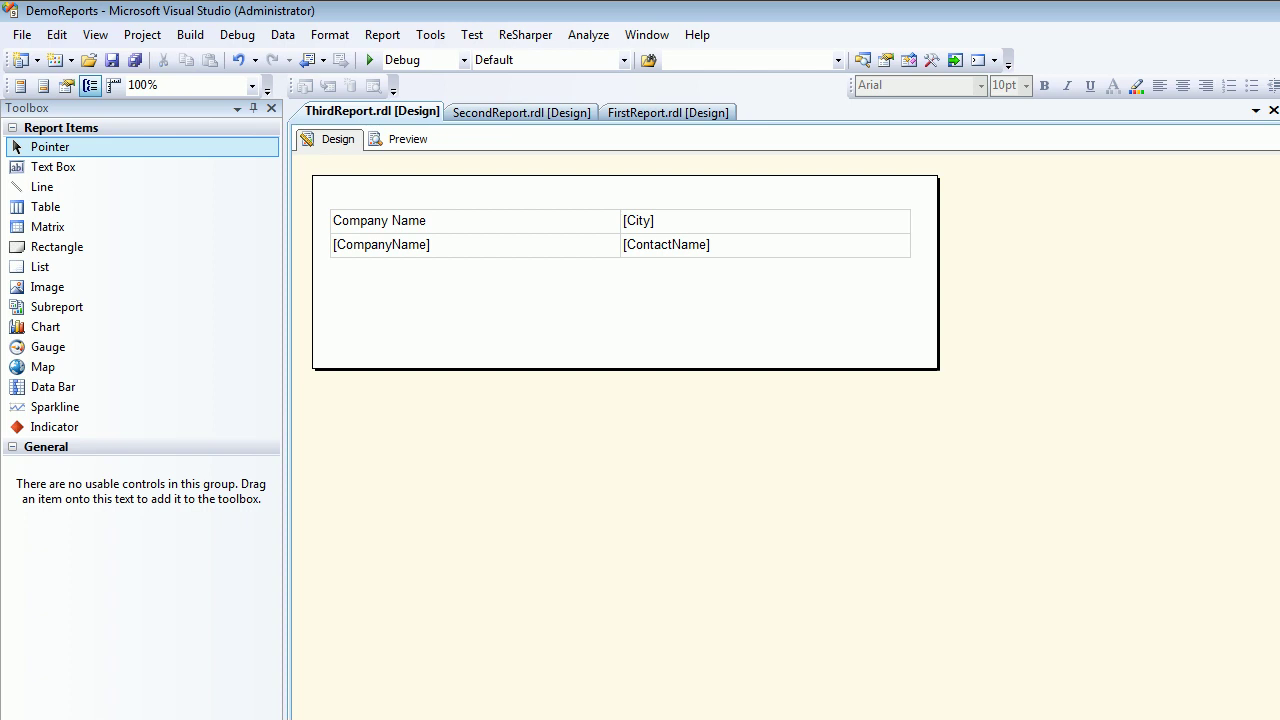